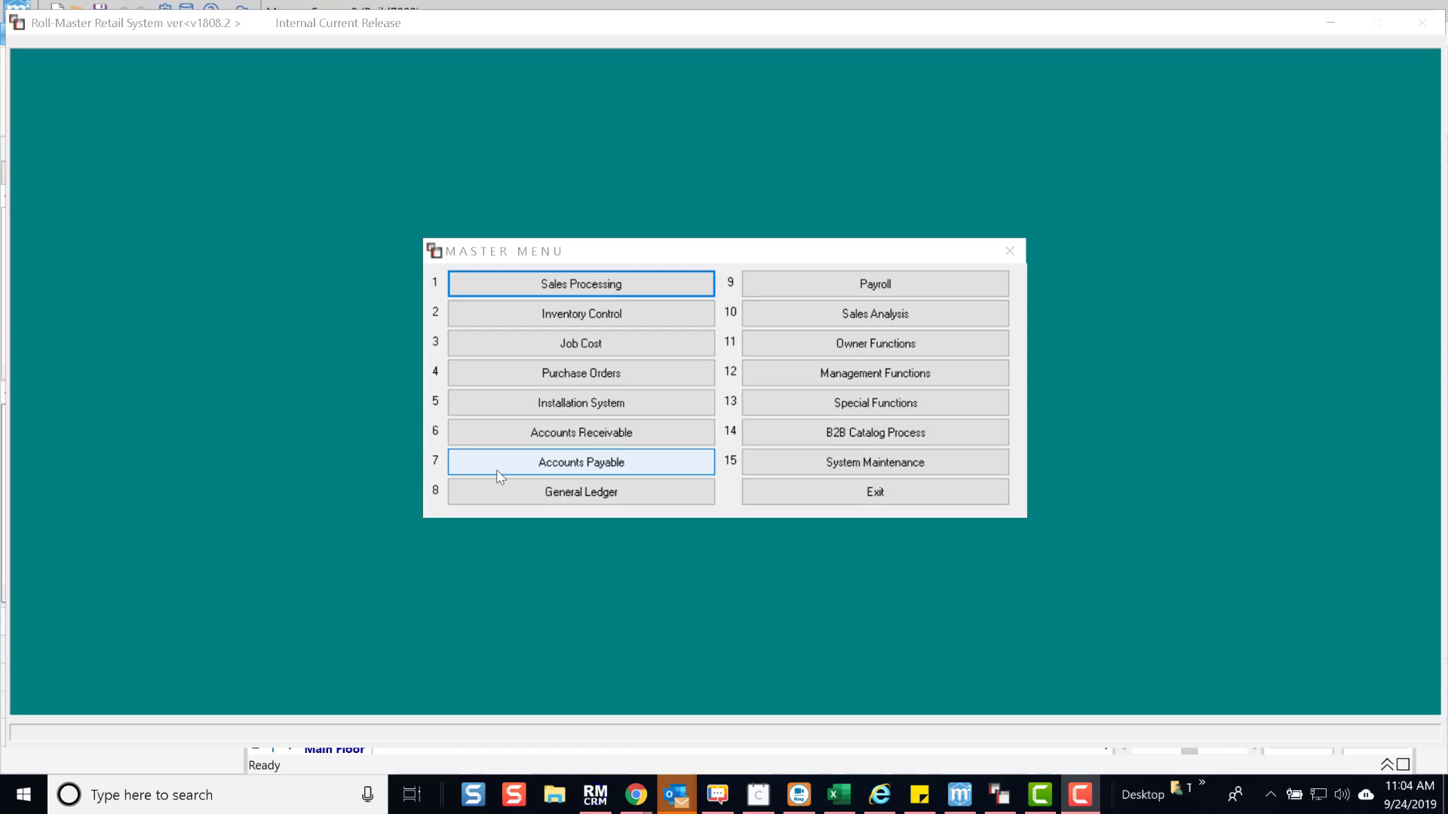
Create new quote 119533 in Quotation/Proposal Maintenance with RIVER TO SEA as the customer.
{"action": "left_click", "coordinate": [517, 285]}
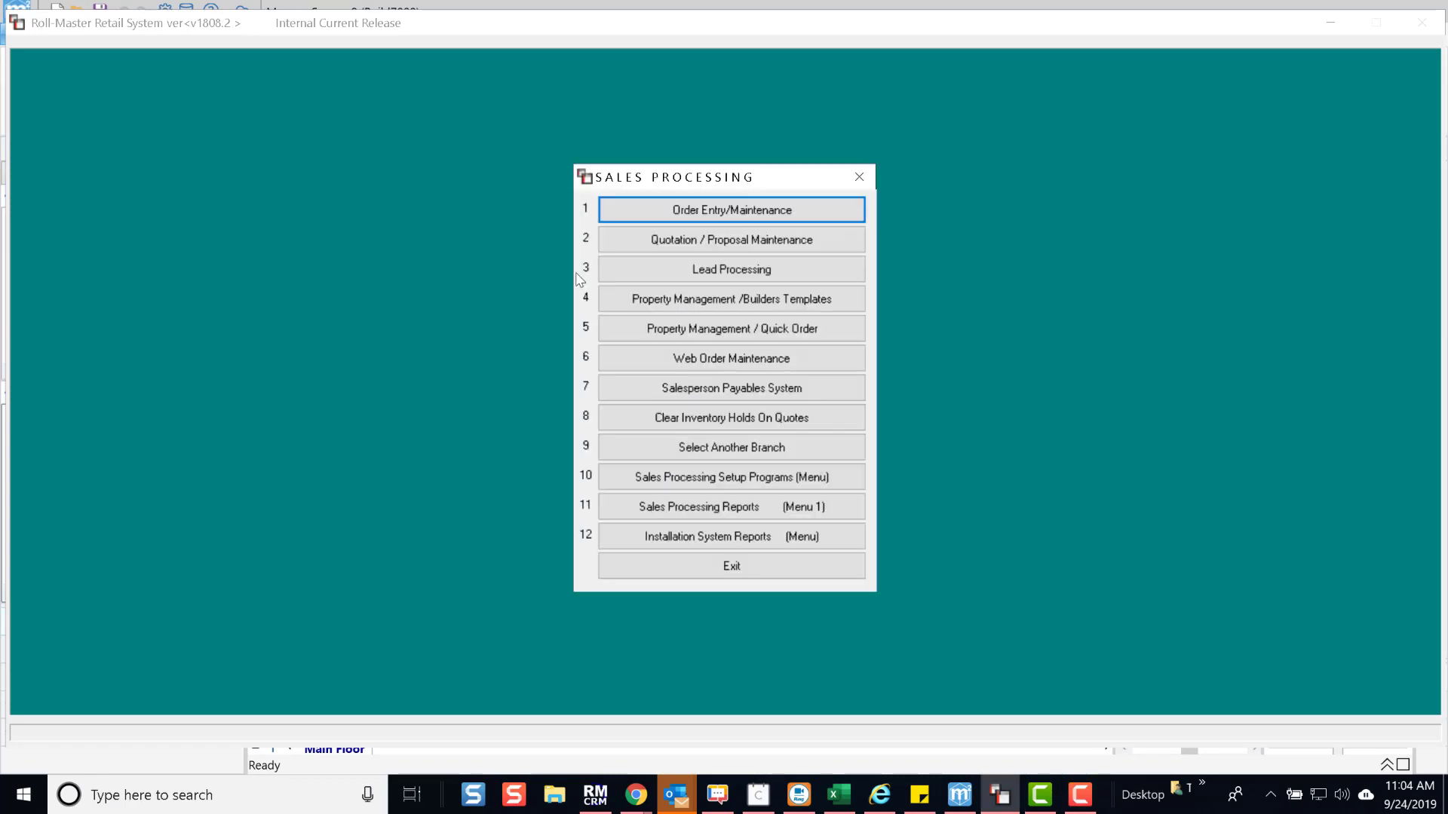
{"action": "left_click", "coordinate": [644, 249]}
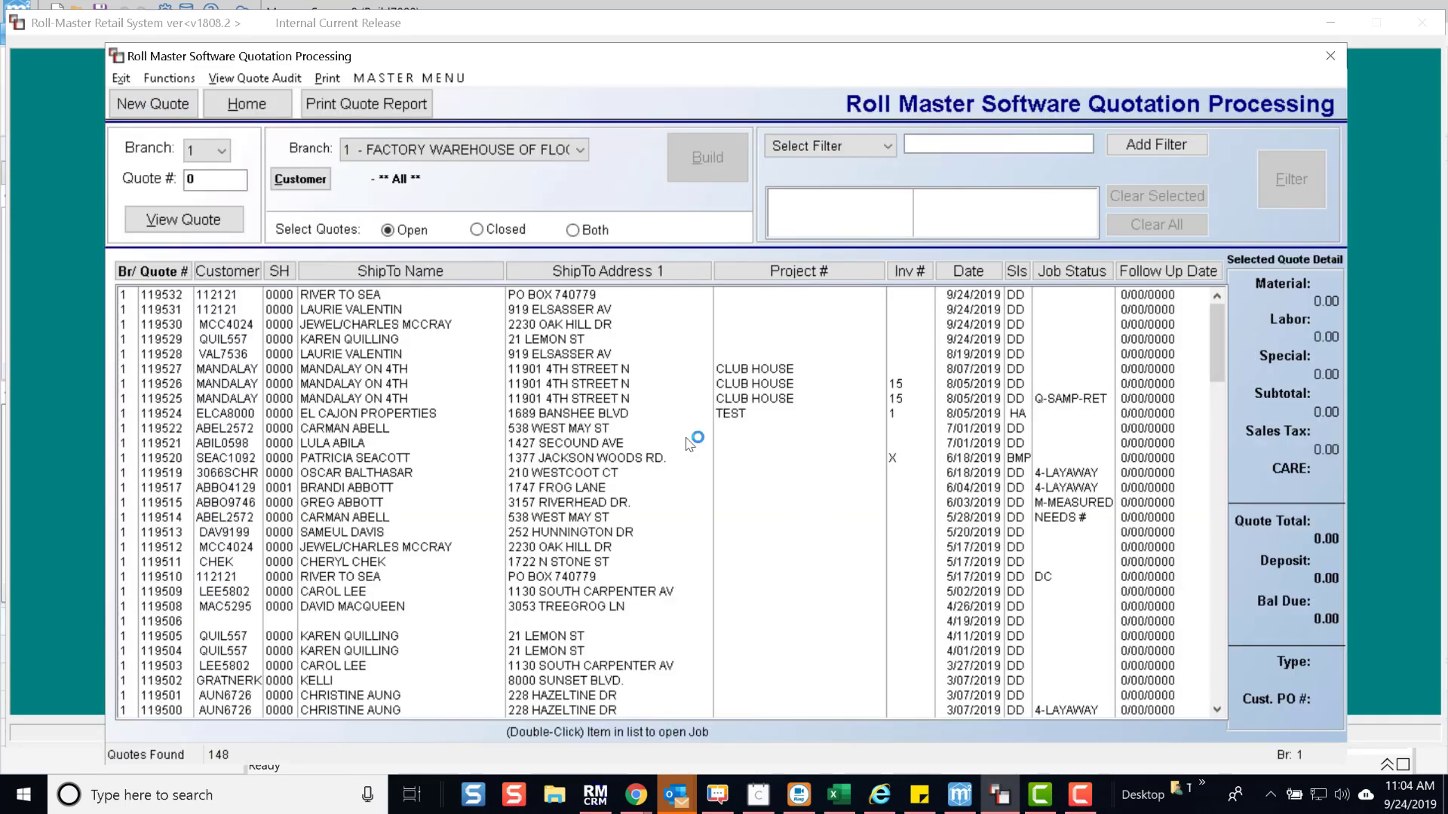
{"action": "double_click", "coordinate": [455, 270]}
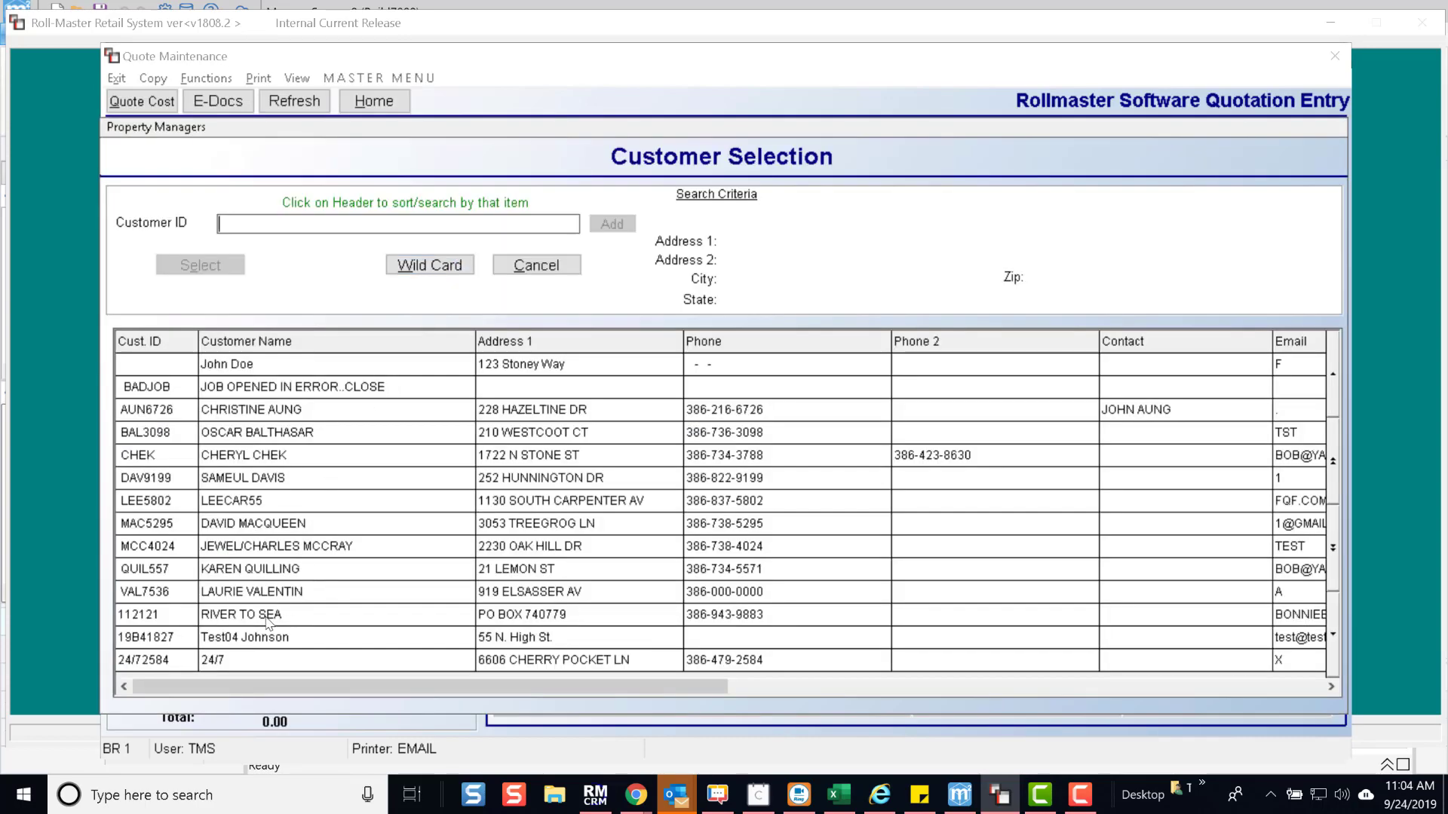
{"action": "double_click", "coordinate": [266, 615]}
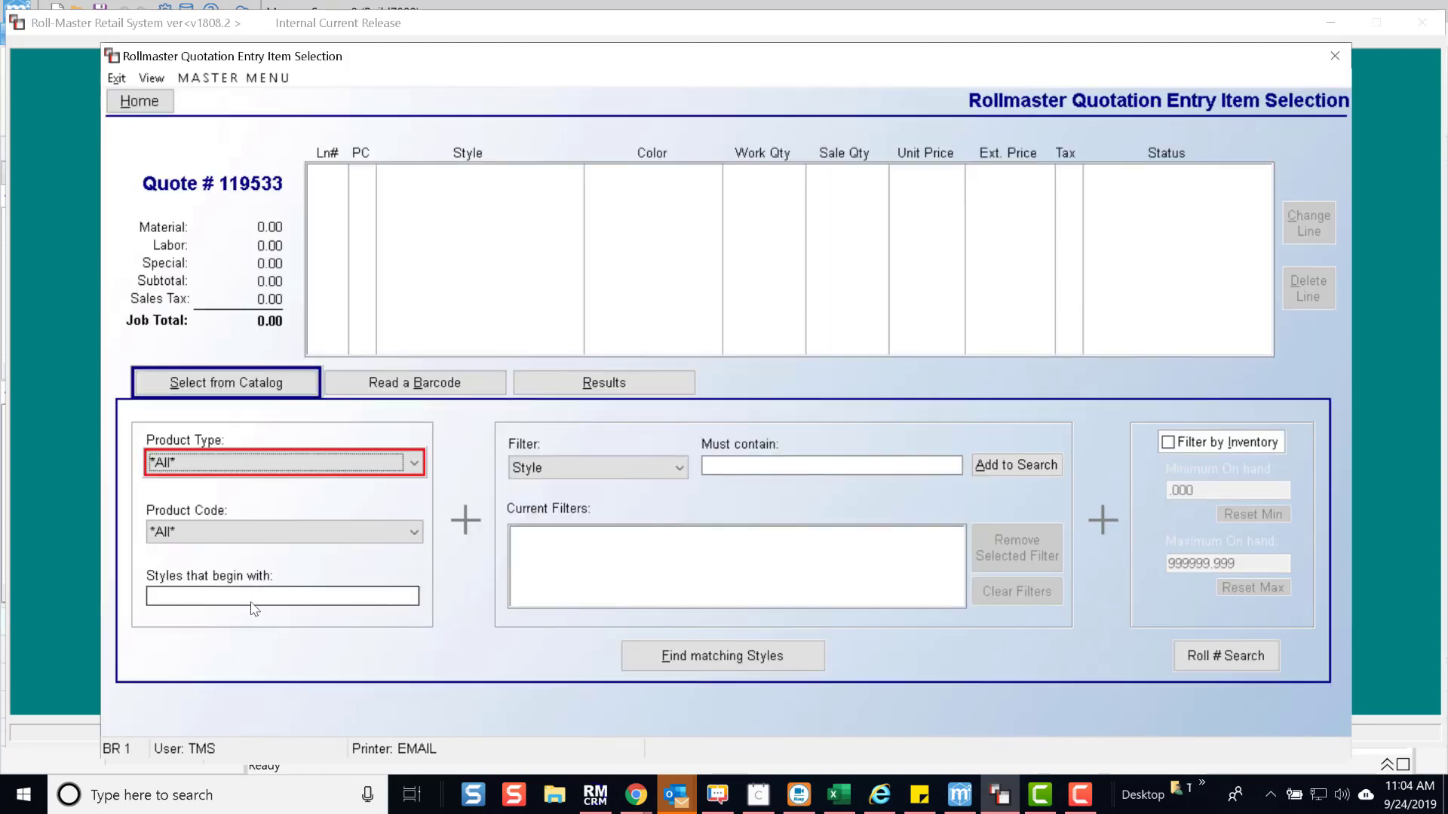
Search styles for ESSAY and add ESSAY II 12' with a work quantity of 1.
{"action": "left_click", "coordinate": [248, 602]}
{"action": "type", "text": "ESSAY"}
{"action": "key", "text": "Return"}
{"action": "left_click", "coordinate": [1001, 661]}
{"action": "type", "text": "1"}
{"action": "key", "text": "Tab"}
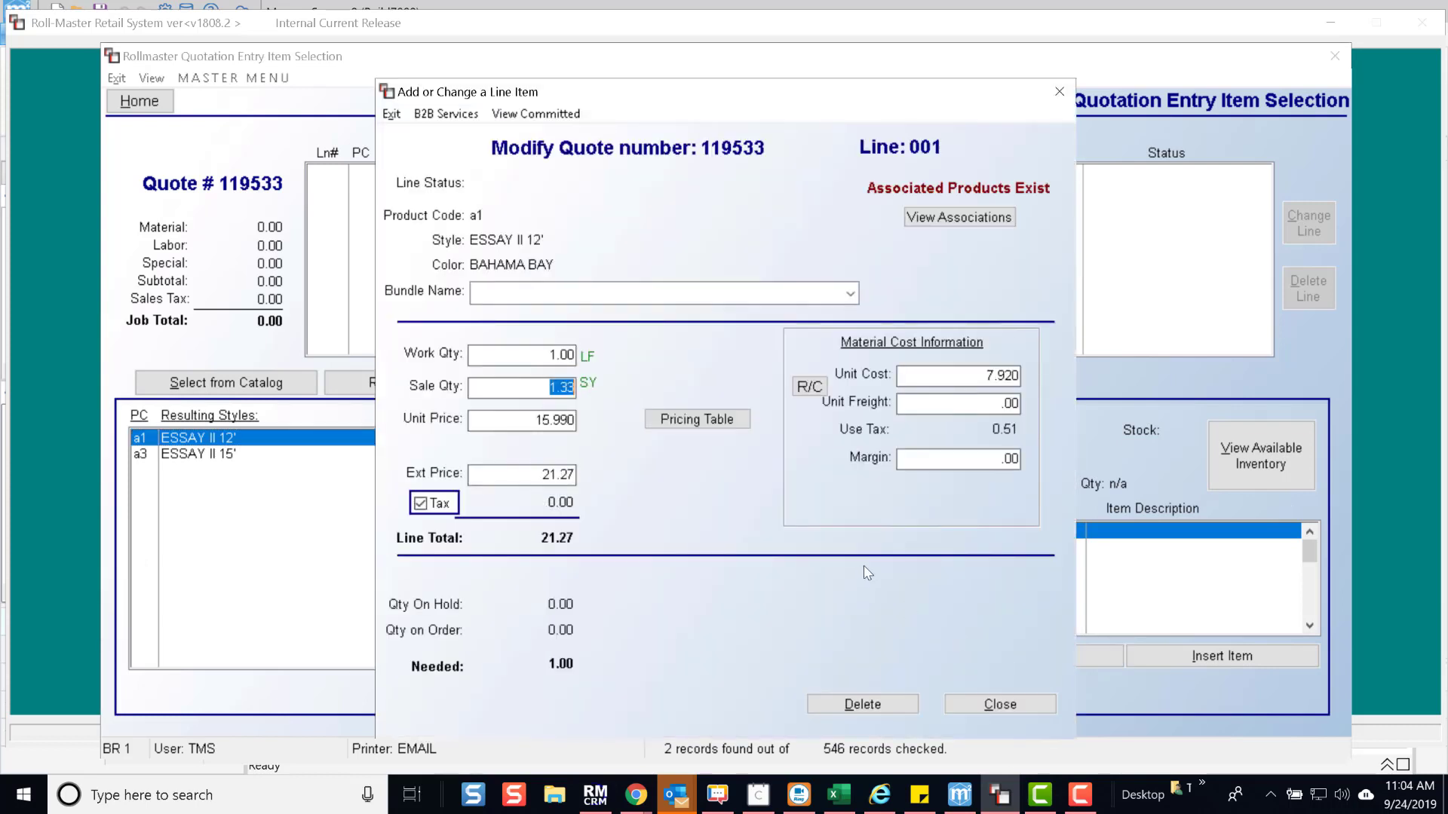
Include the CHARITY pad and installation labor with the carpet line, totaling $35.61.
{"action": "left_click", "coordinate": [1030, 705]}
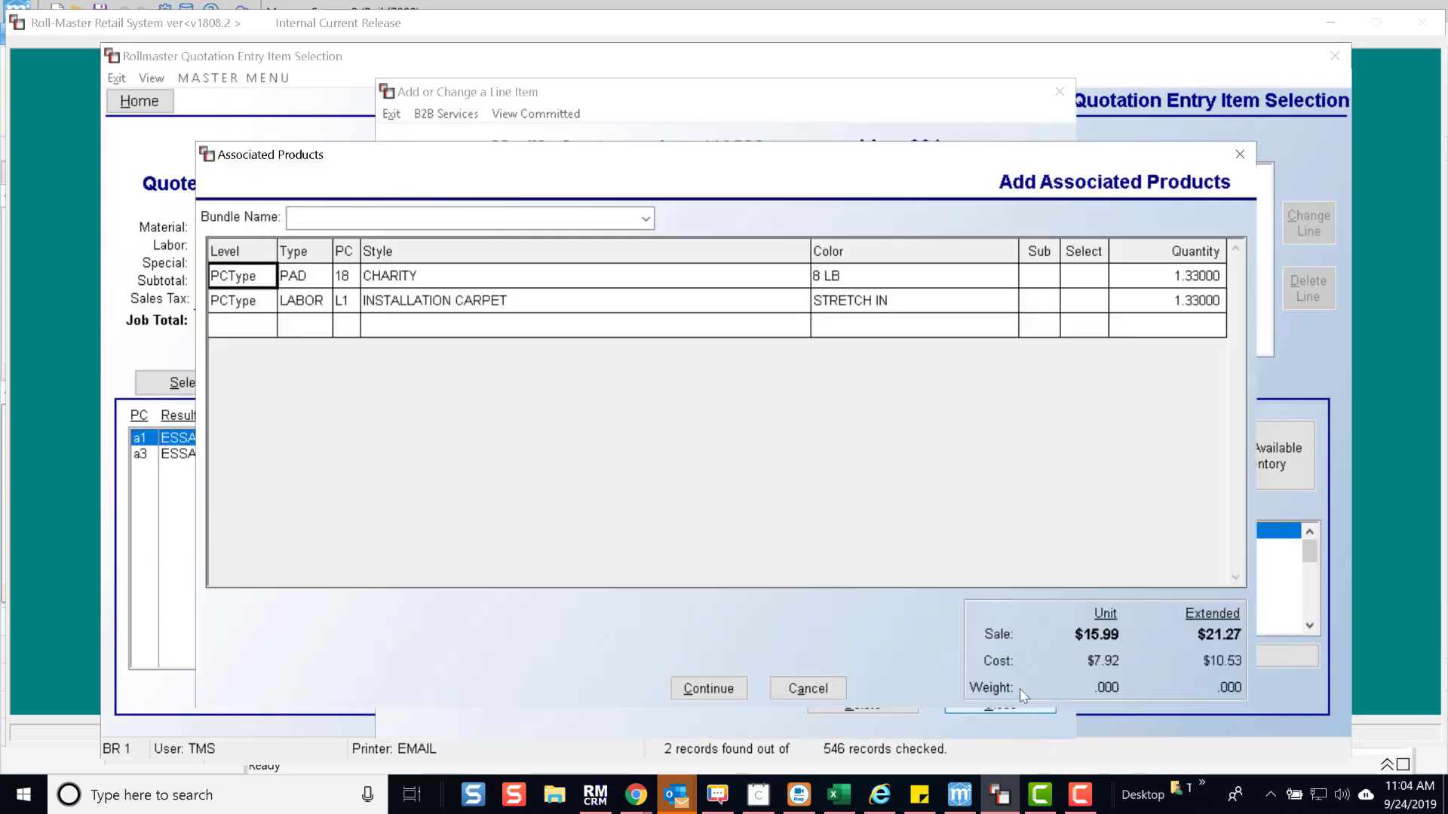
{"action": "left_click", "coordinate": [1083, 276]}
{"action": "left_click", "coordinate": [1087, 301]}
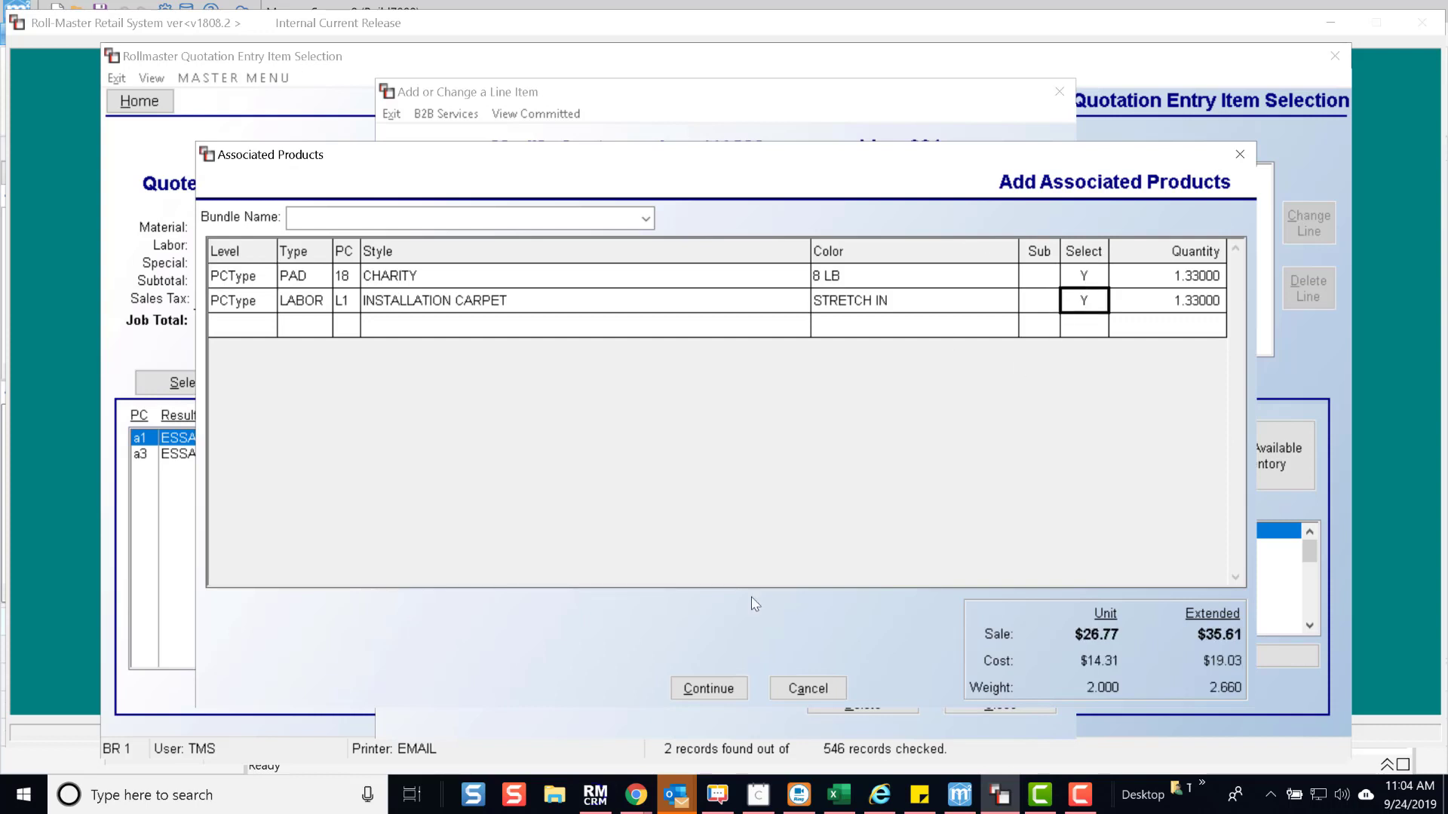
{"action": "left_click", "coordinate": [717, 689]}
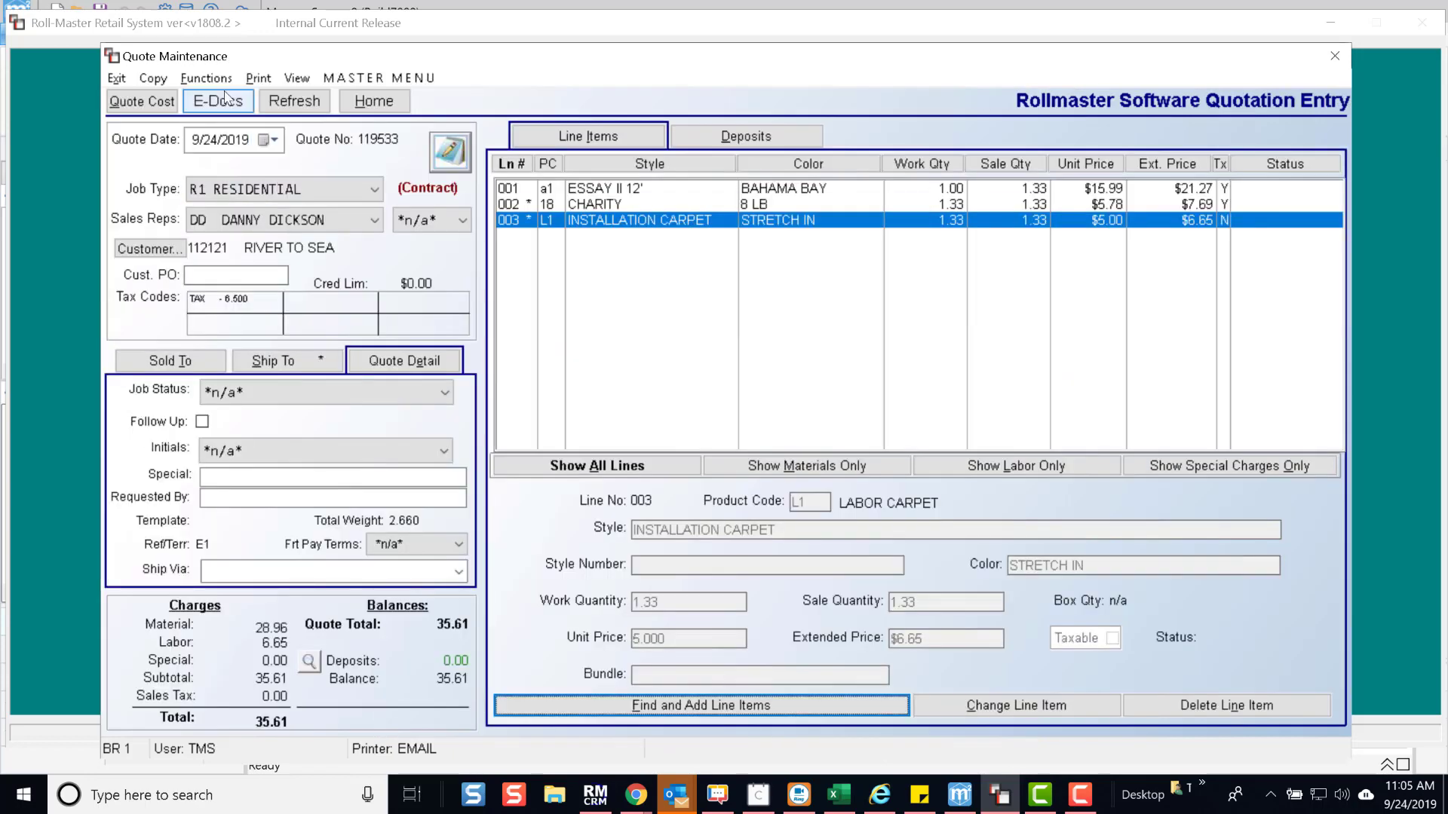
Export quote 119533 to MeasureSquare under the chosen account, creating a new M2 project.
{"action": "left_click", "coordinate": [205, 79]}
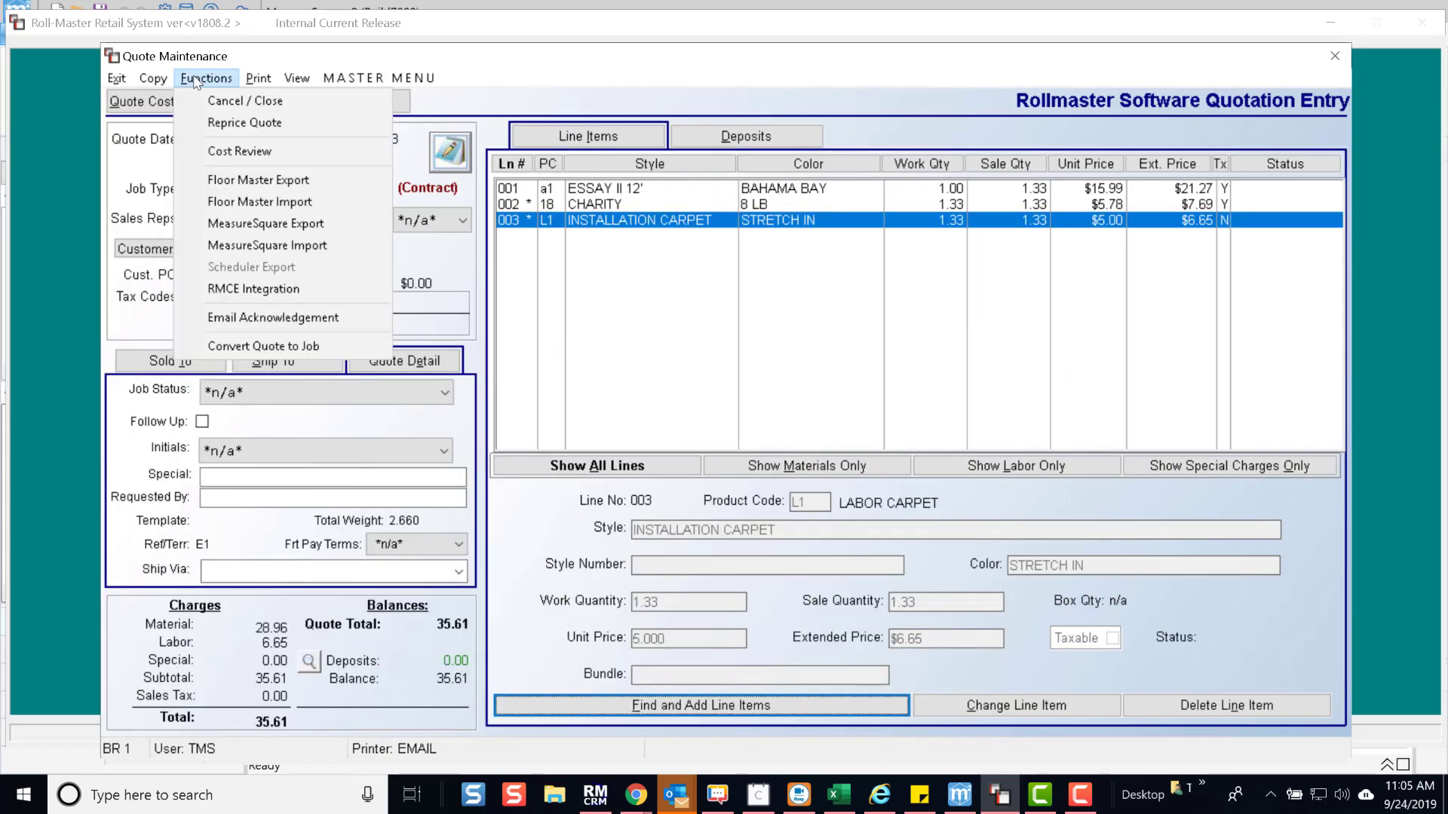
{"action": "left_click", "coordinate": [273, 223]}
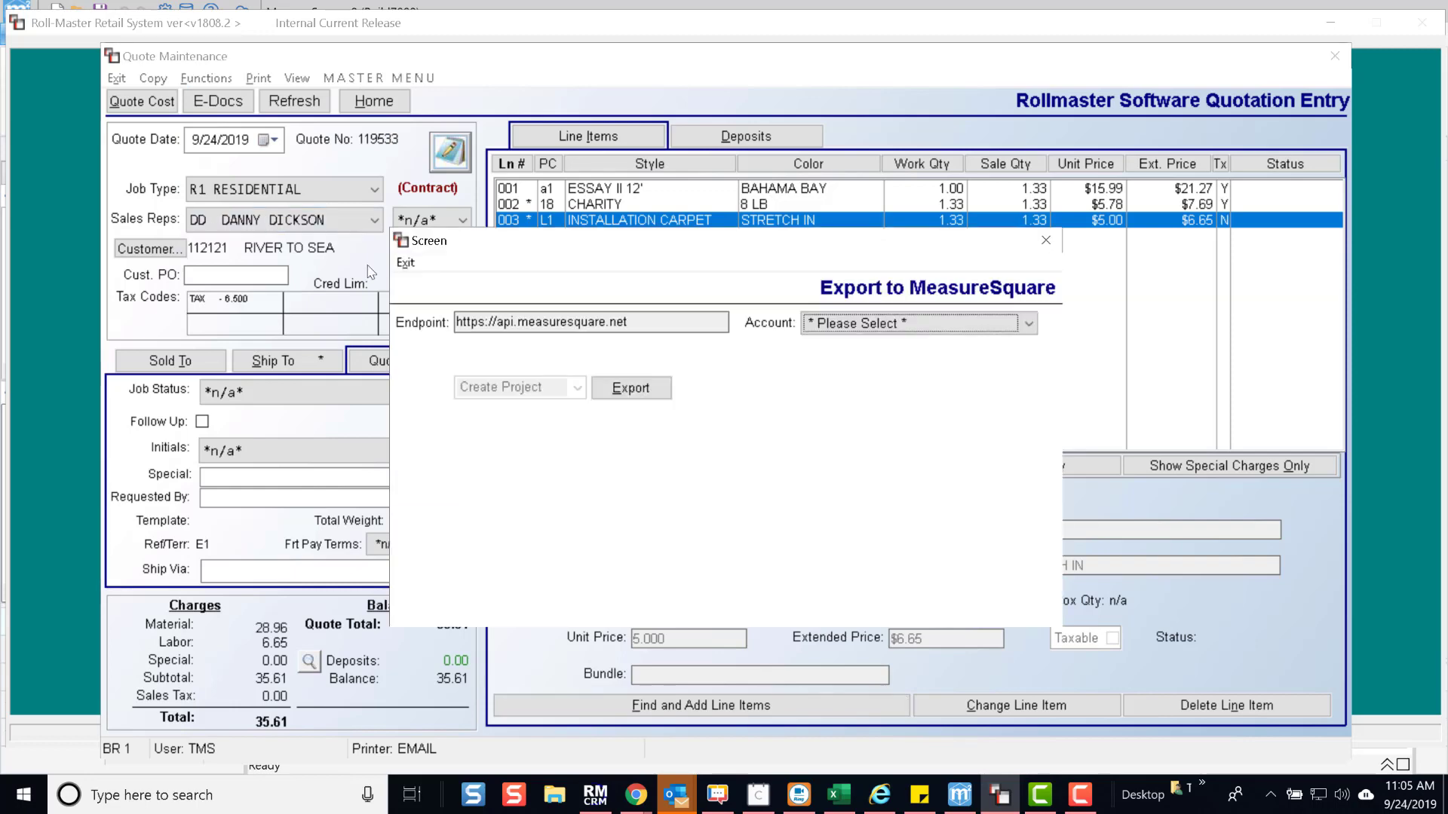
{"action": "left_click", "coordinate": [870, 324]}
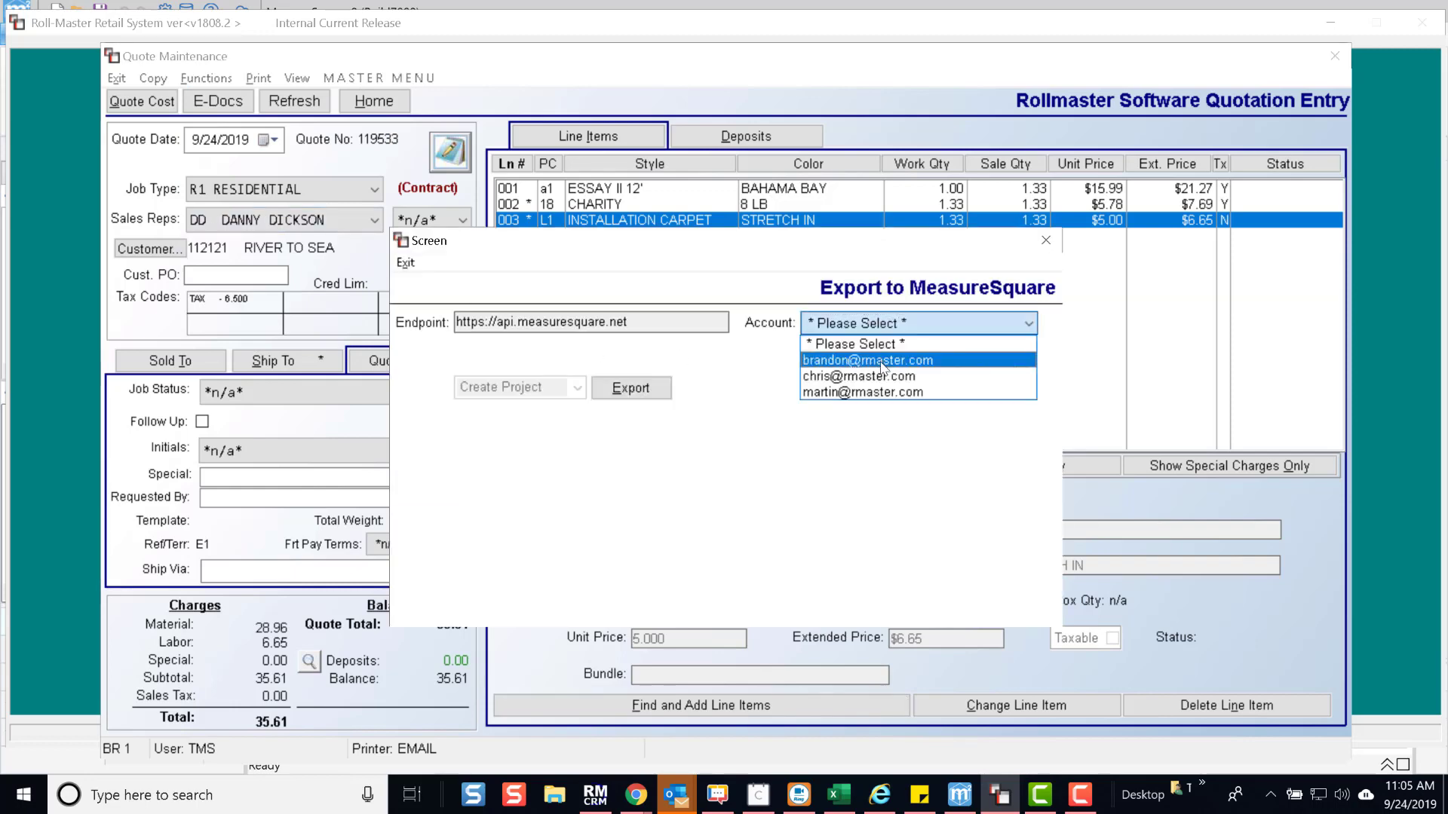
{"action": "left_click", "coordinate": [883, 362]}
{"action": "left_click", "coordinate": [641, 389]}
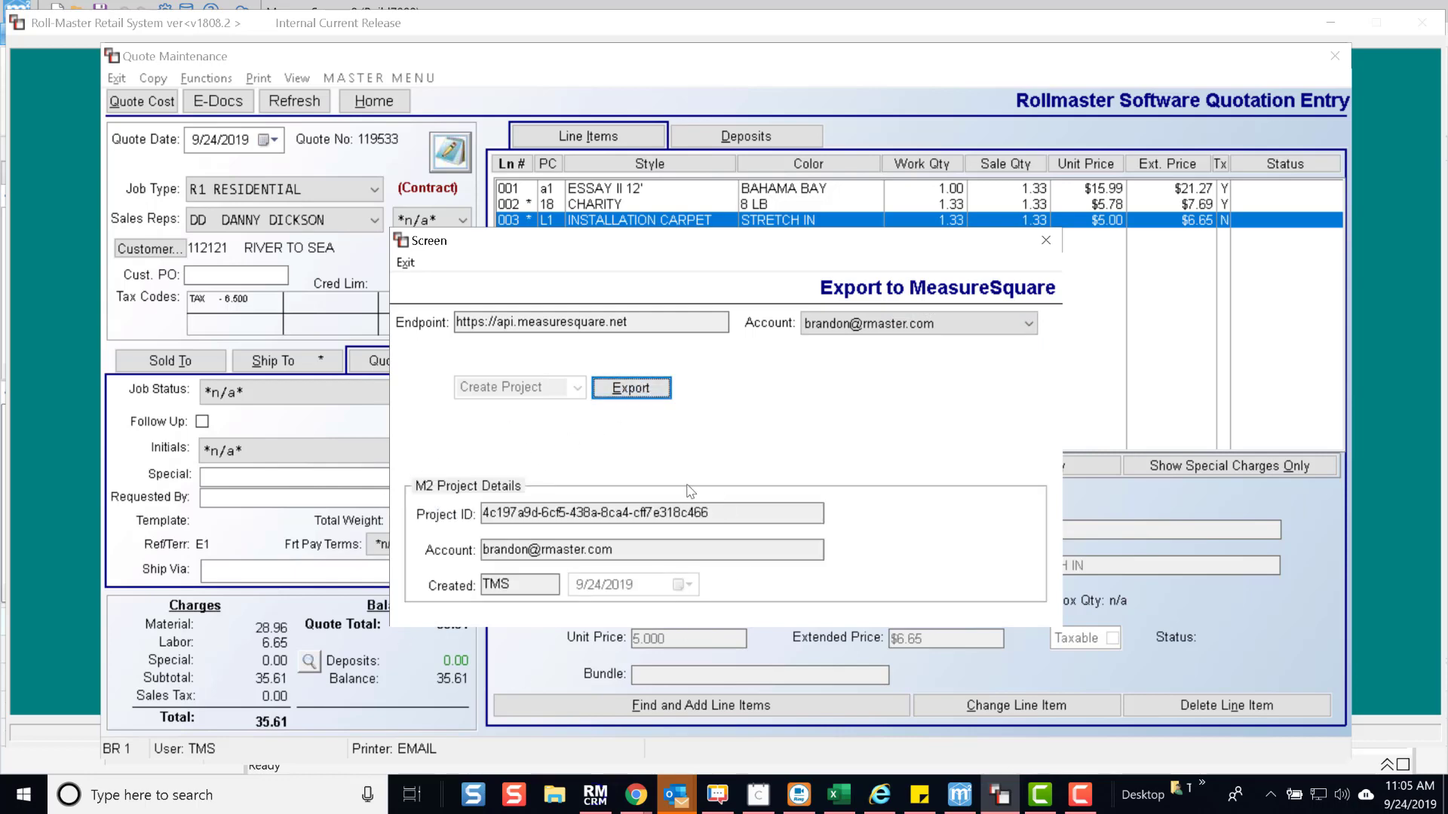
{"action": "left_click", "coordinate": [1045, 240]}
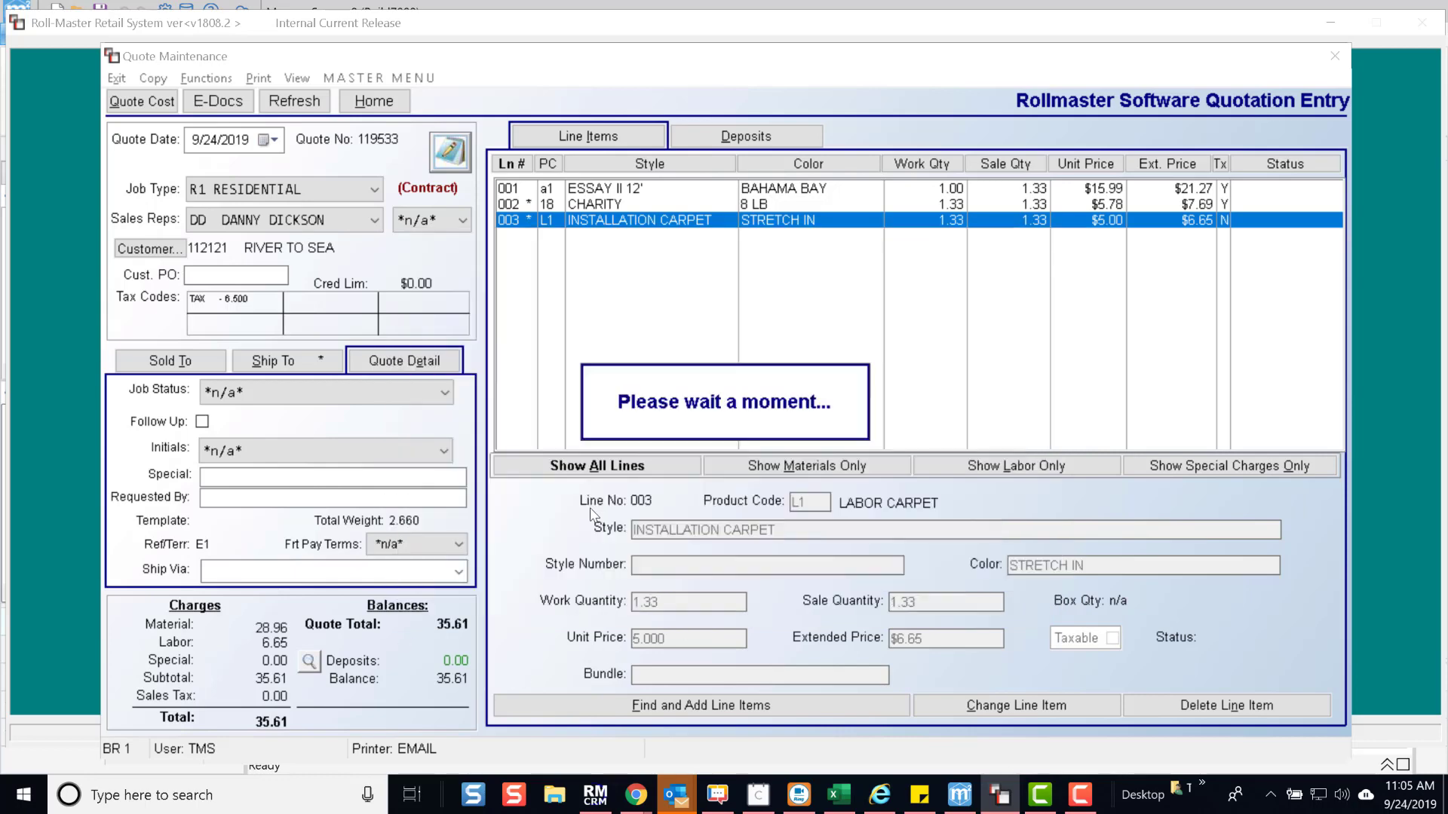
Sync MeasureSquare cloud projects so 119533:0000-RIVER TO SEA is listed, then return to Roll-Master.
{"action": "left_click", "coordinate": [959, 796]}
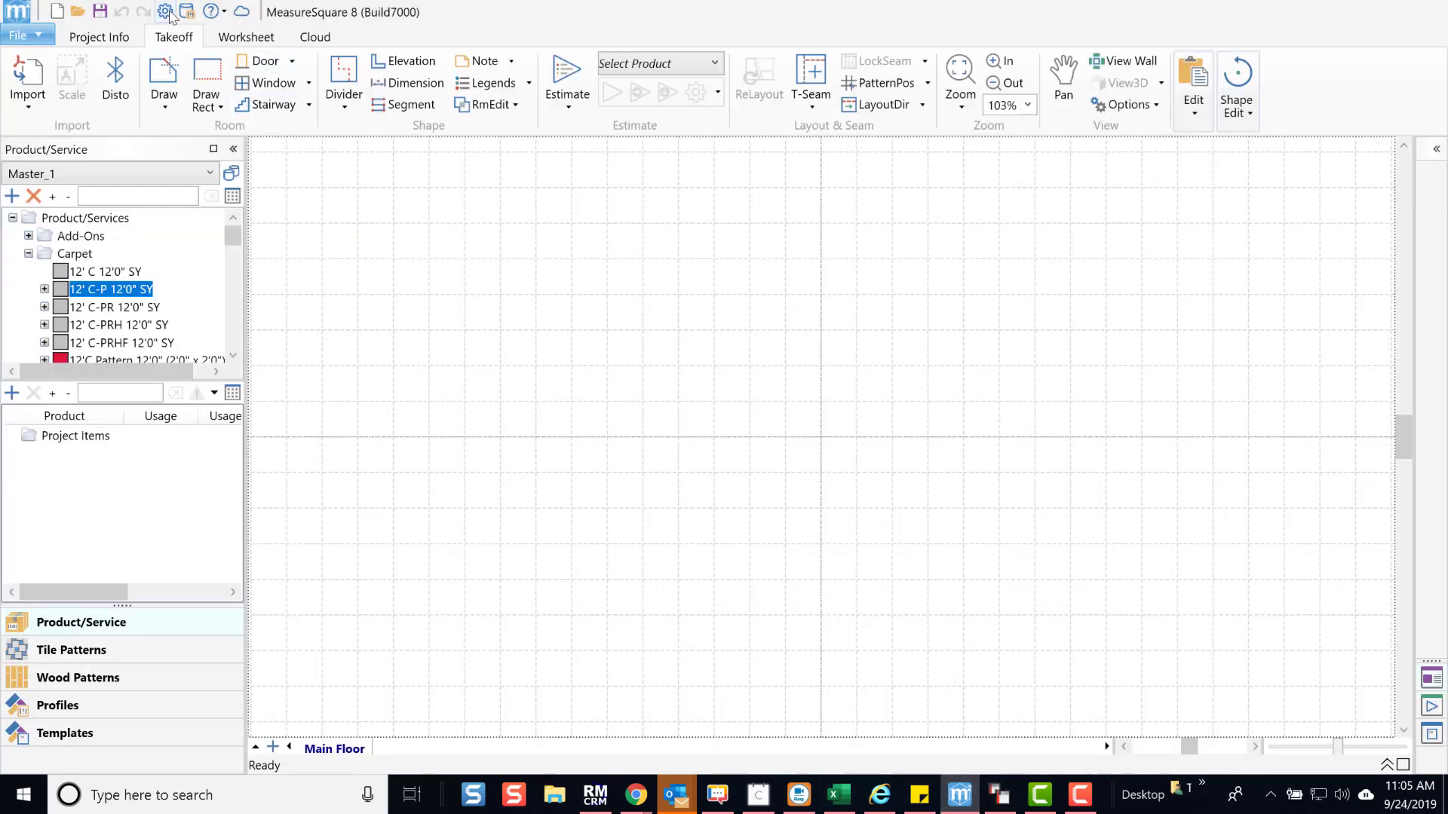
{"action": "left_click", "coordinate": [30, 36]}
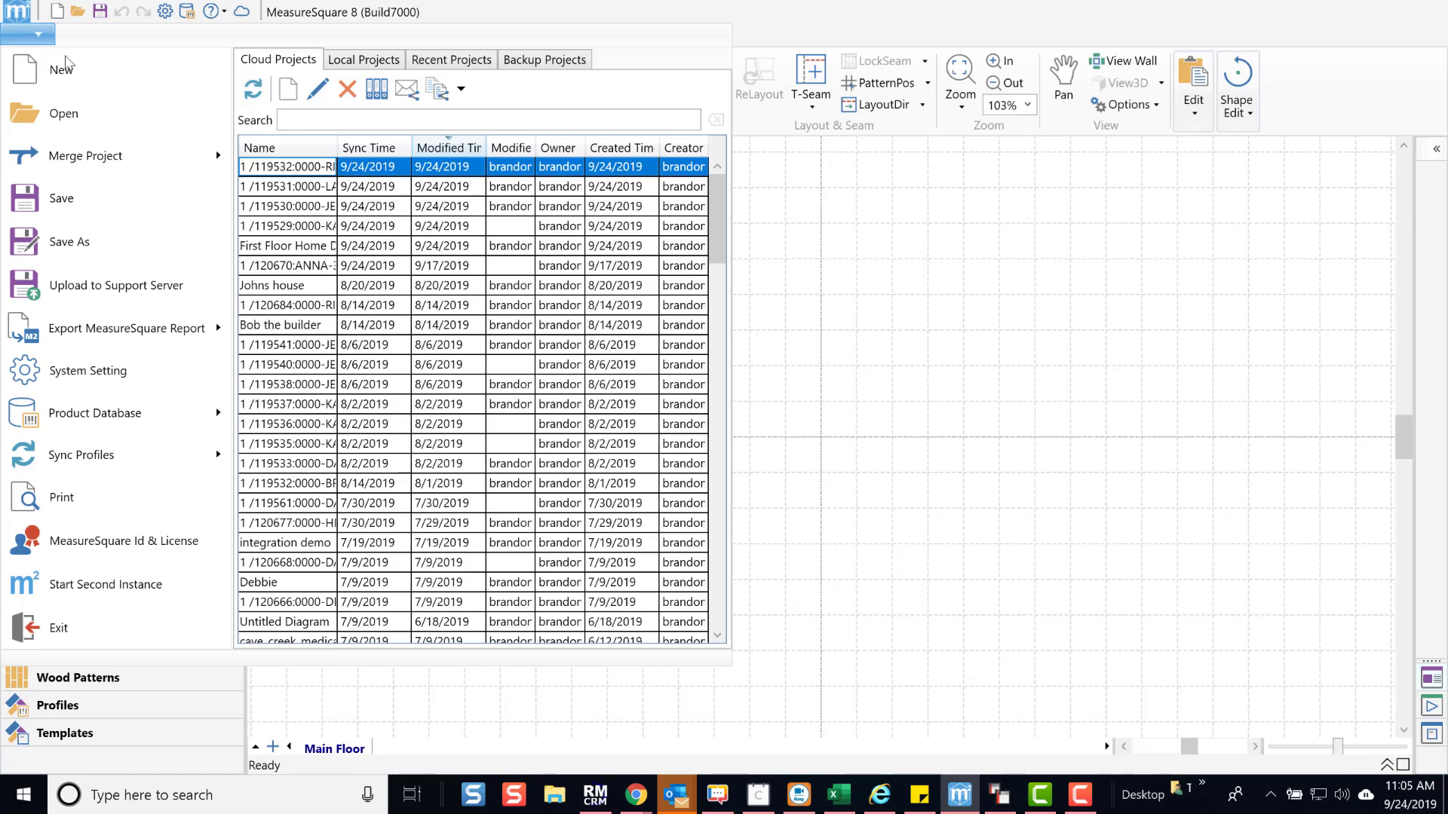
{"action": "left_click", "coordinate": [254, 89]}
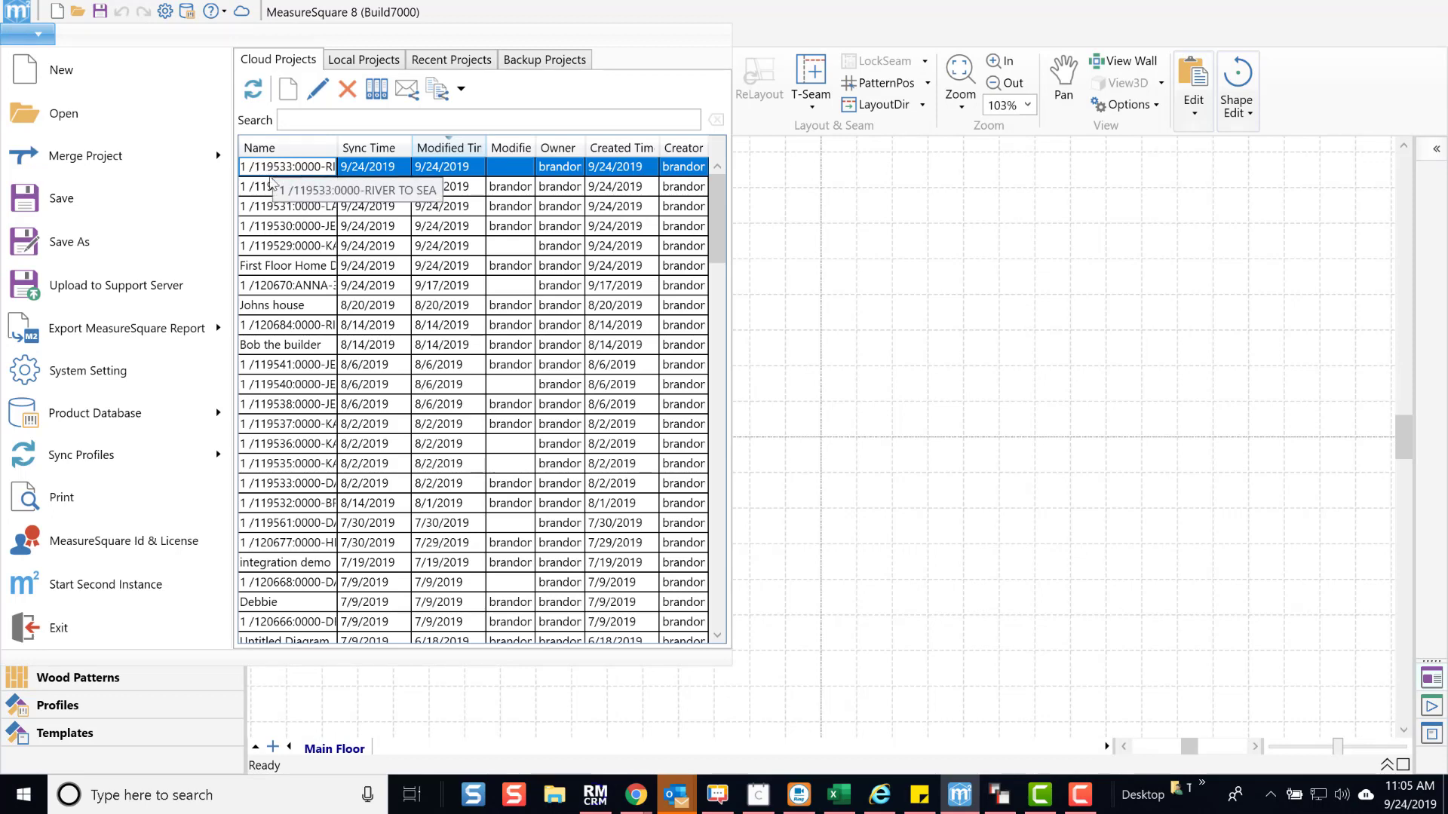
{"action": "left_click", "coordinate": [999, 795]}
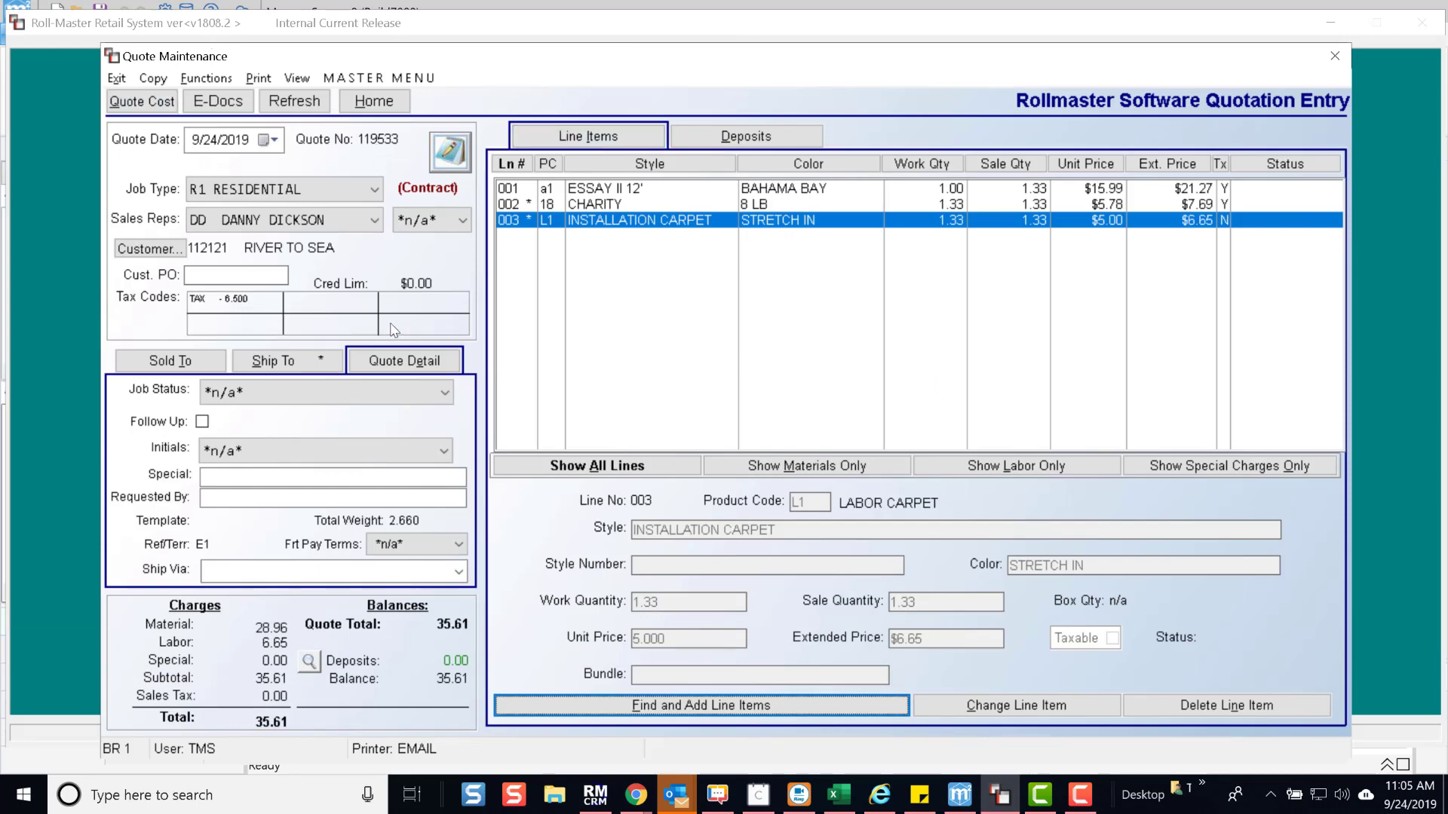
Open project 119533:0000-RIVER TO SEA from MeasureSquare's Cloud Projects list.
{"action": "key", "text": "alt+Tab"}
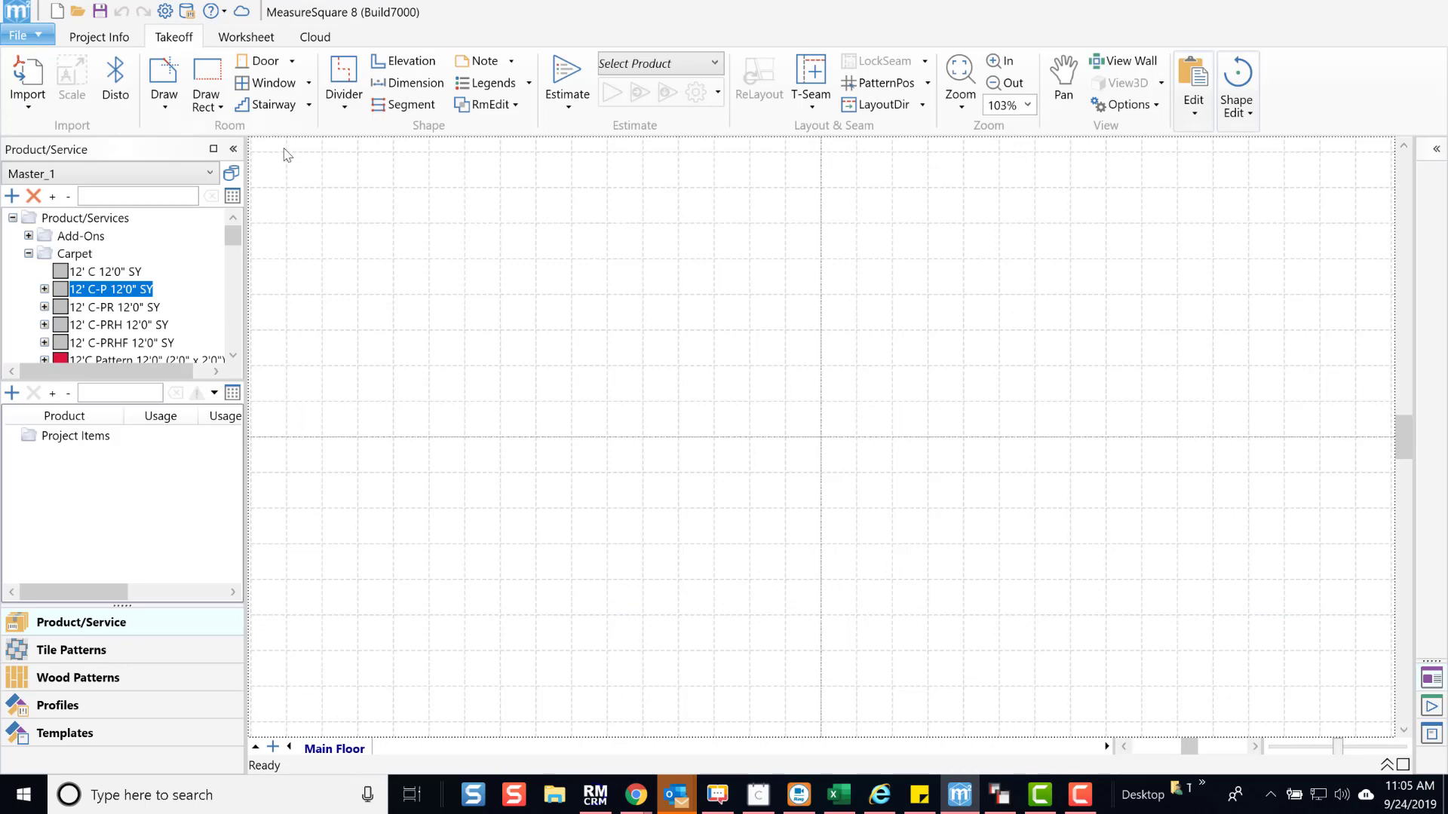
{"action": "left_click", "coordinate": [46, 35]}
{"action": "double_click", "coordinate": [323, 169]}
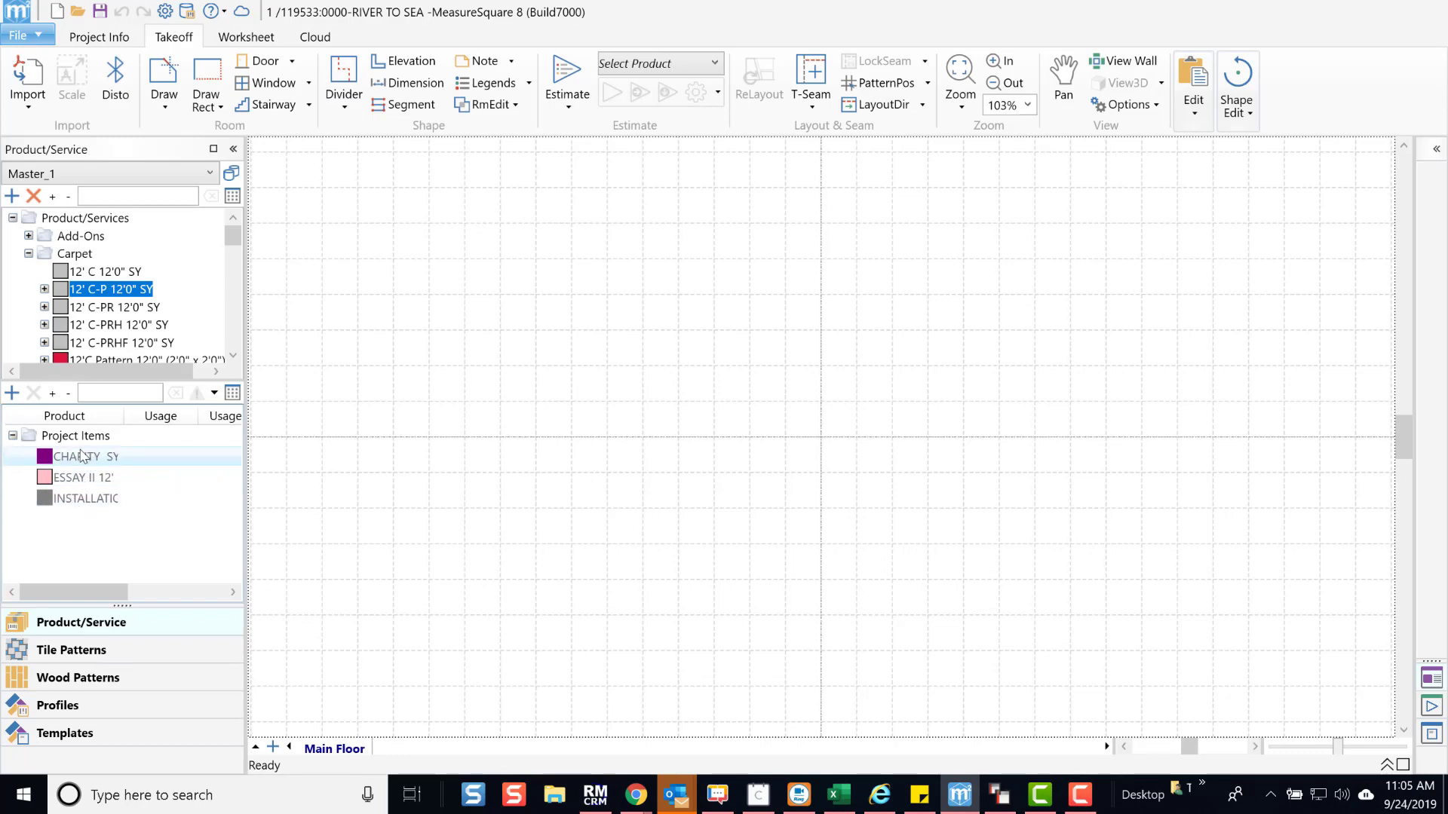
Review the project's customer details in Project Info, then return to the Takeoff workspace.
{"action": "left_click", "coordinate": [124, 39]}
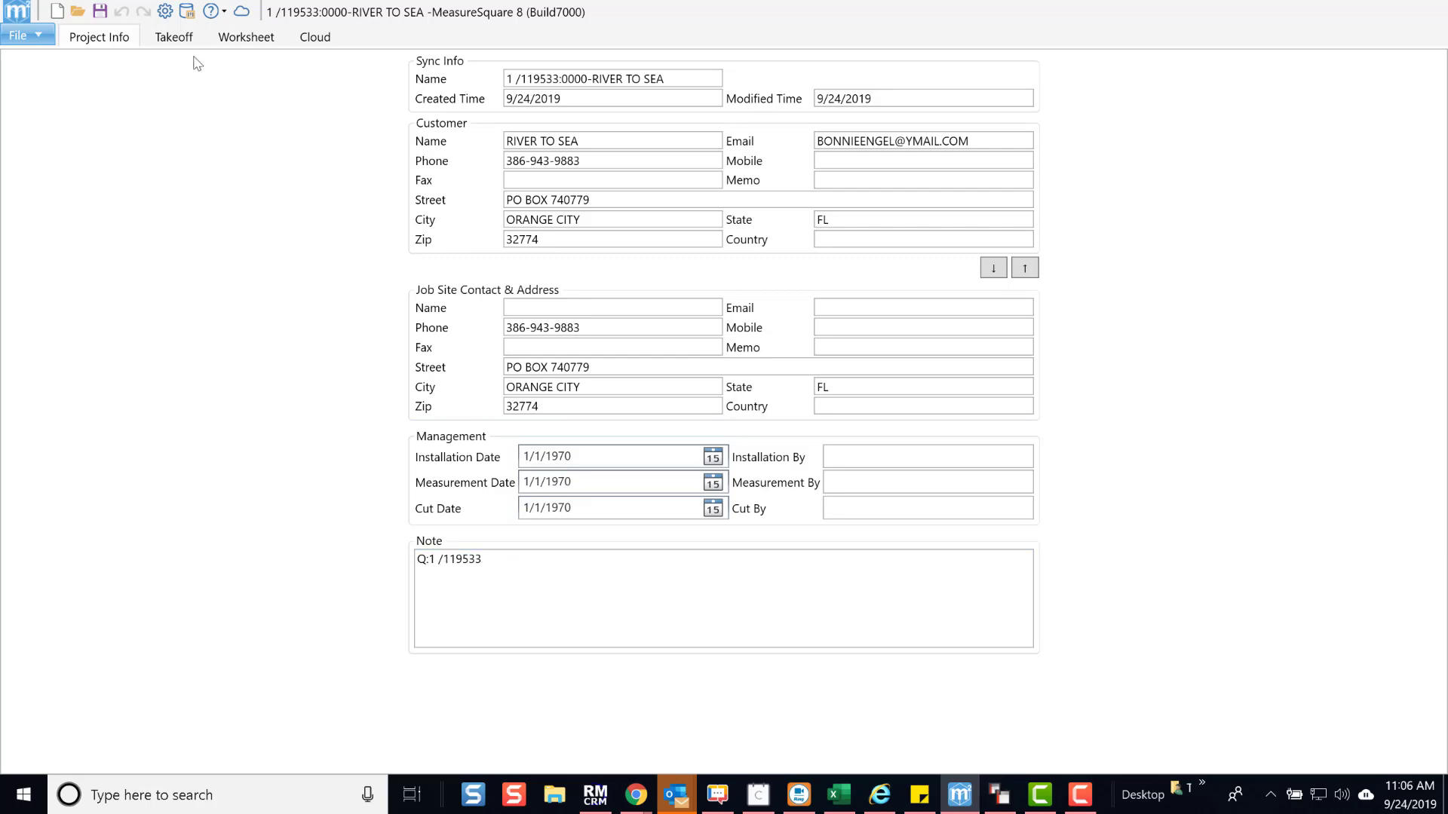
{"action": "left_click", "coordinate": [175, 37]}
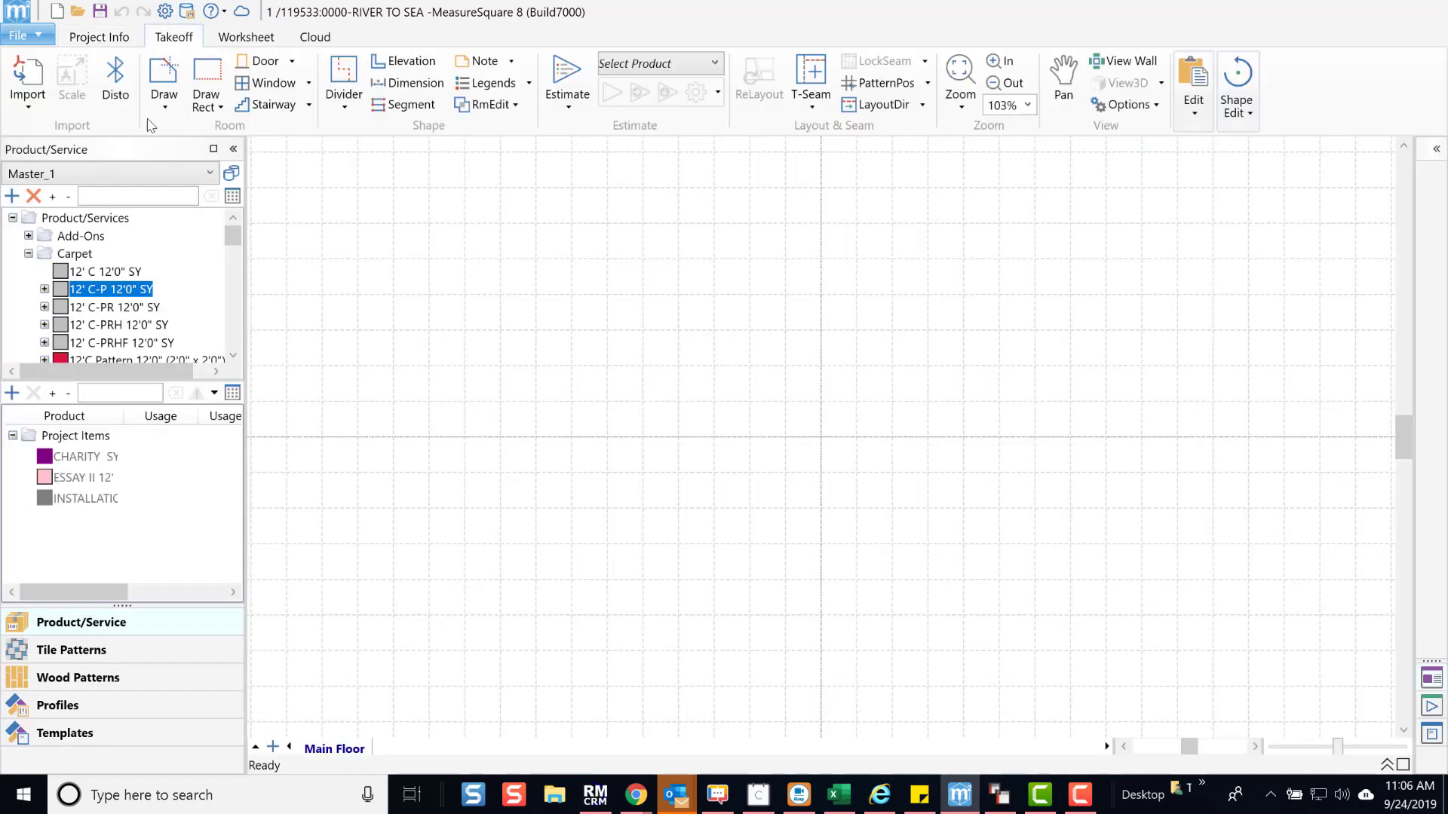
Add CHARITY to ESSAY II 12' as an add-on calculated by Product Usage.
{"action": "double_click", "coordinate": [89, 483]}
{"action": "left_click", "coordinate": [1191, 647]}
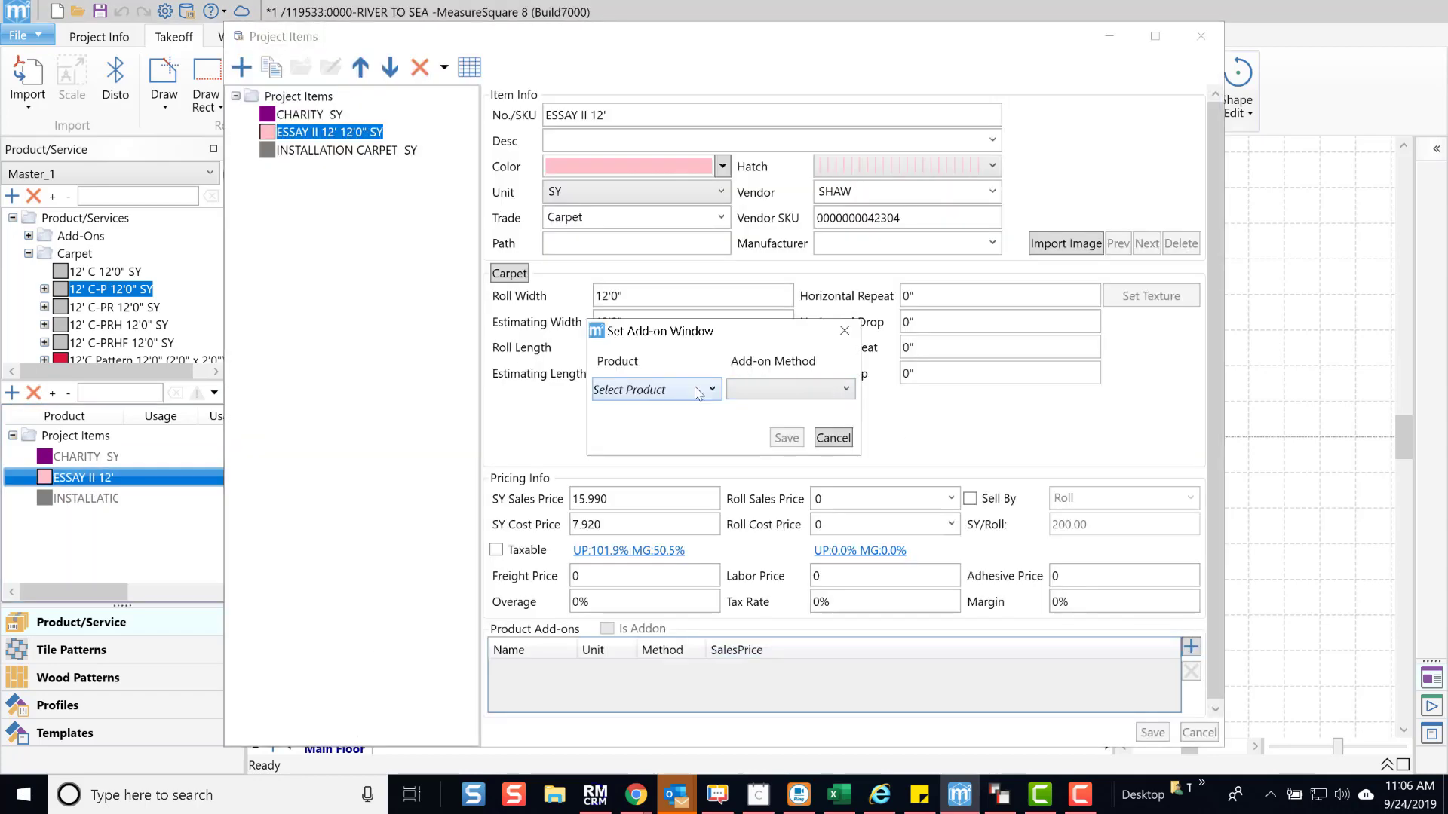
{"action": "left_click", "coordinate": [712, 389]}
{"action": "left_click", "coordinate": [695, 458]}
{"action": "left_click", "coordinate": [800, 389]}
{"action": "left_click", "coordinate": [776, 427]}
{"action": "left_click", "coordinate": [787, 437]}
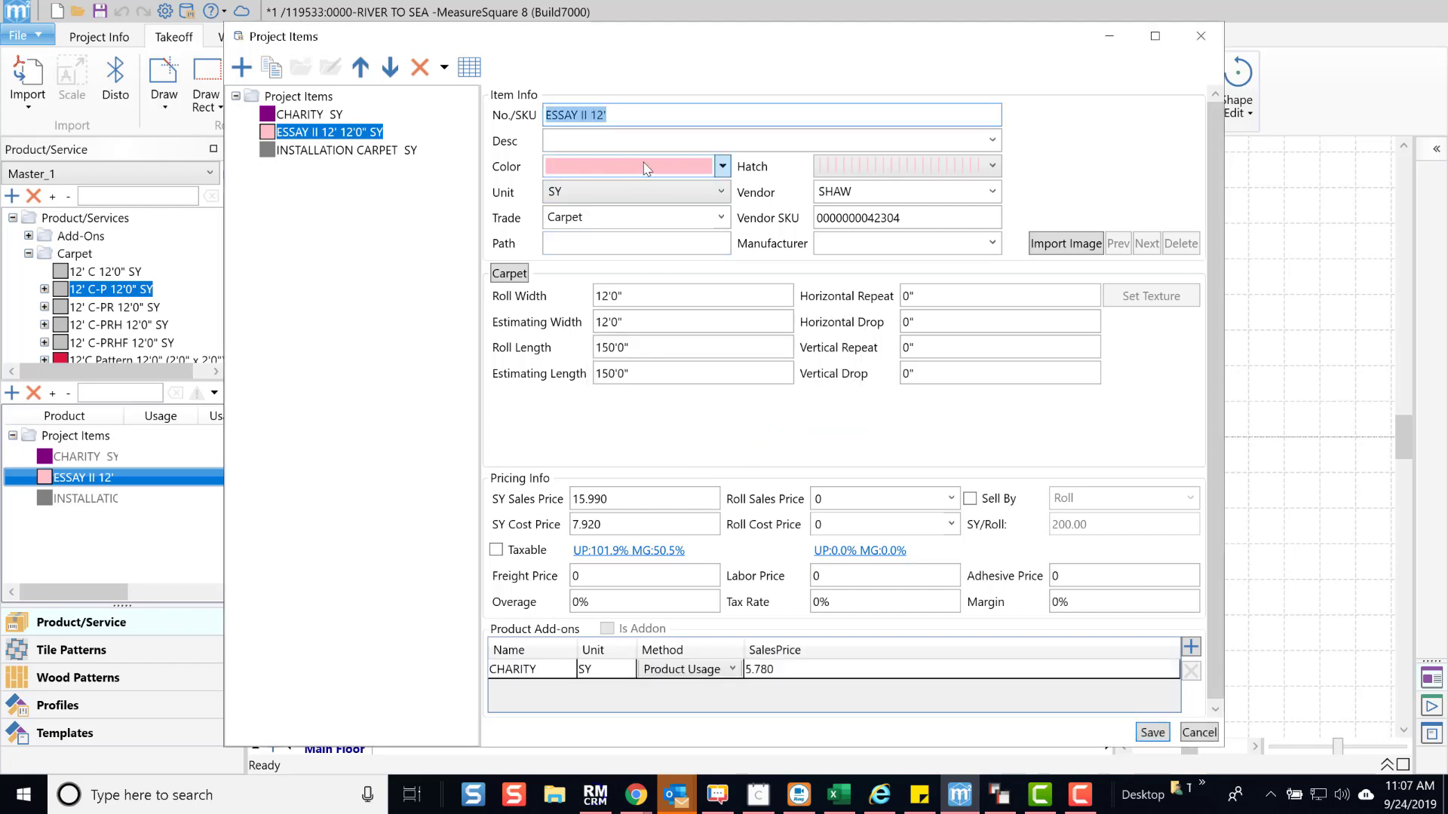
Add INSTALLATION CARPET as a second Product Usage add-on and save the carpet.
{"action": "left_click", "coordinate": [1191, 649]}
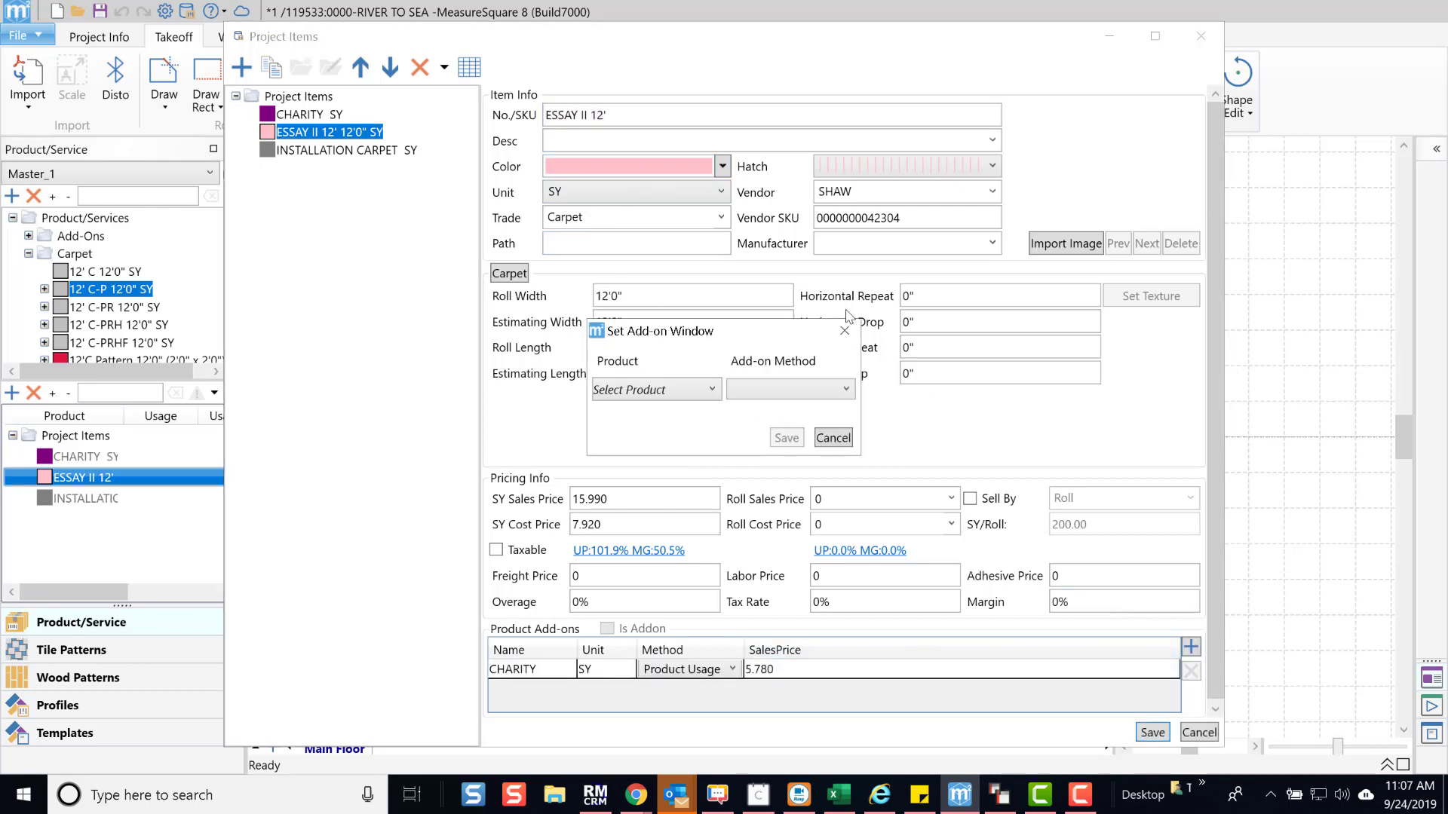
{"action": "left_click", "coordinate": [656, 390]}
{"action": "left_click", "coordinate": [656, 419]}
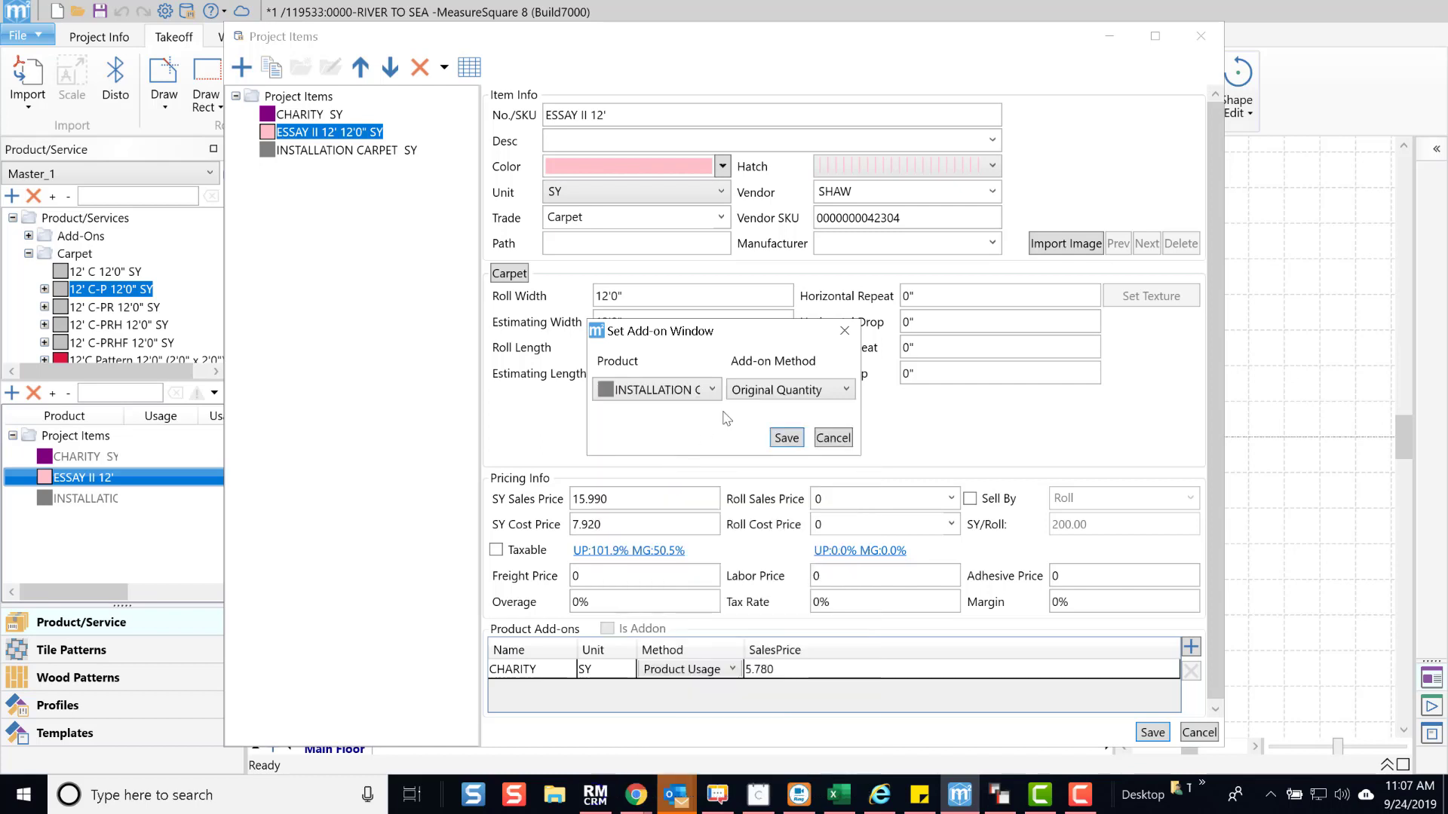
{"action": "left_click", "coordinate": [790, 390]}
{"action": "left_click", "coordinate": [784, 430]}
{"action": "left_click", "coordinate": [786, 437]}
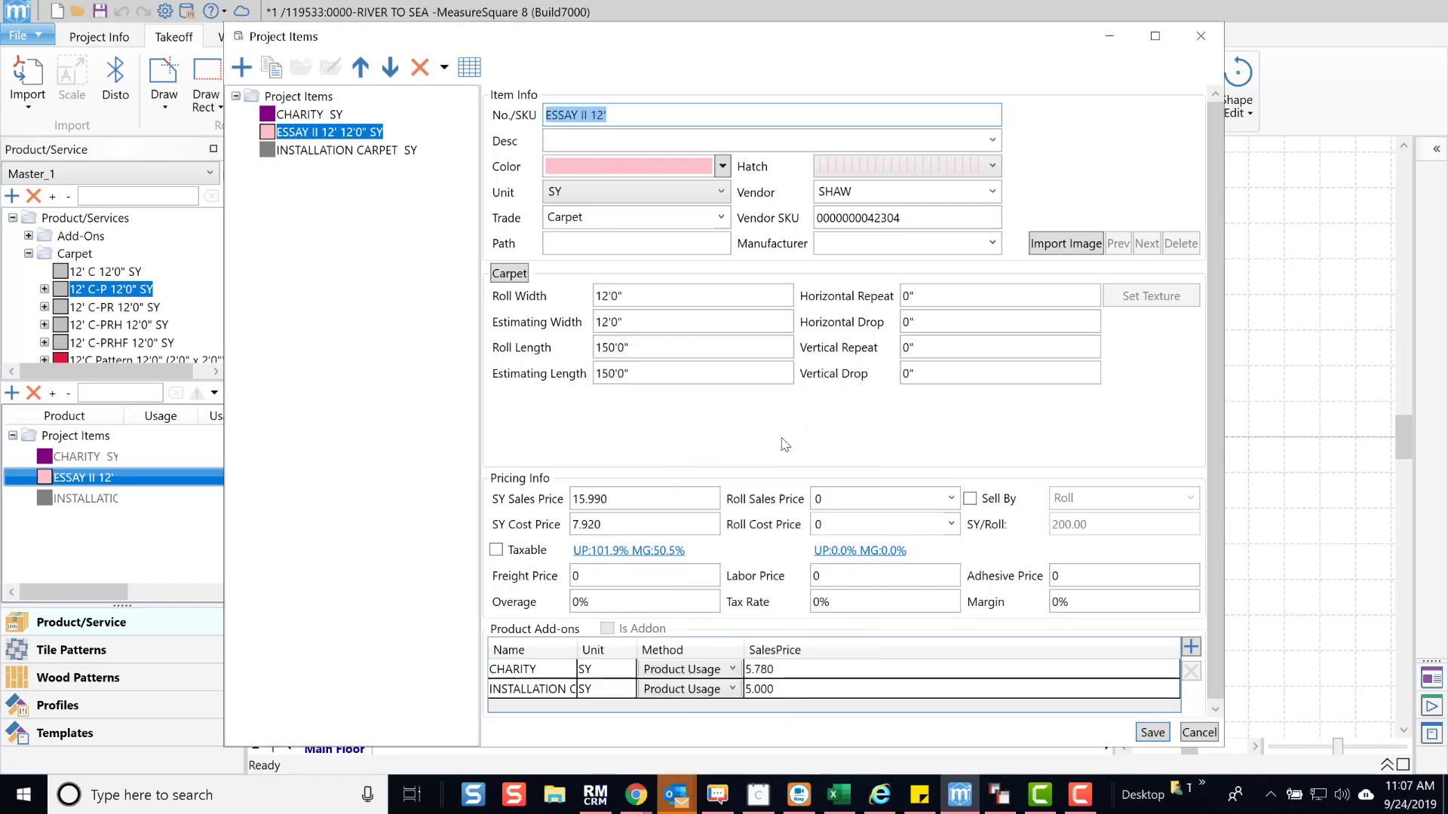
{"action": "left_click", "coordinate": [1152, 732]}
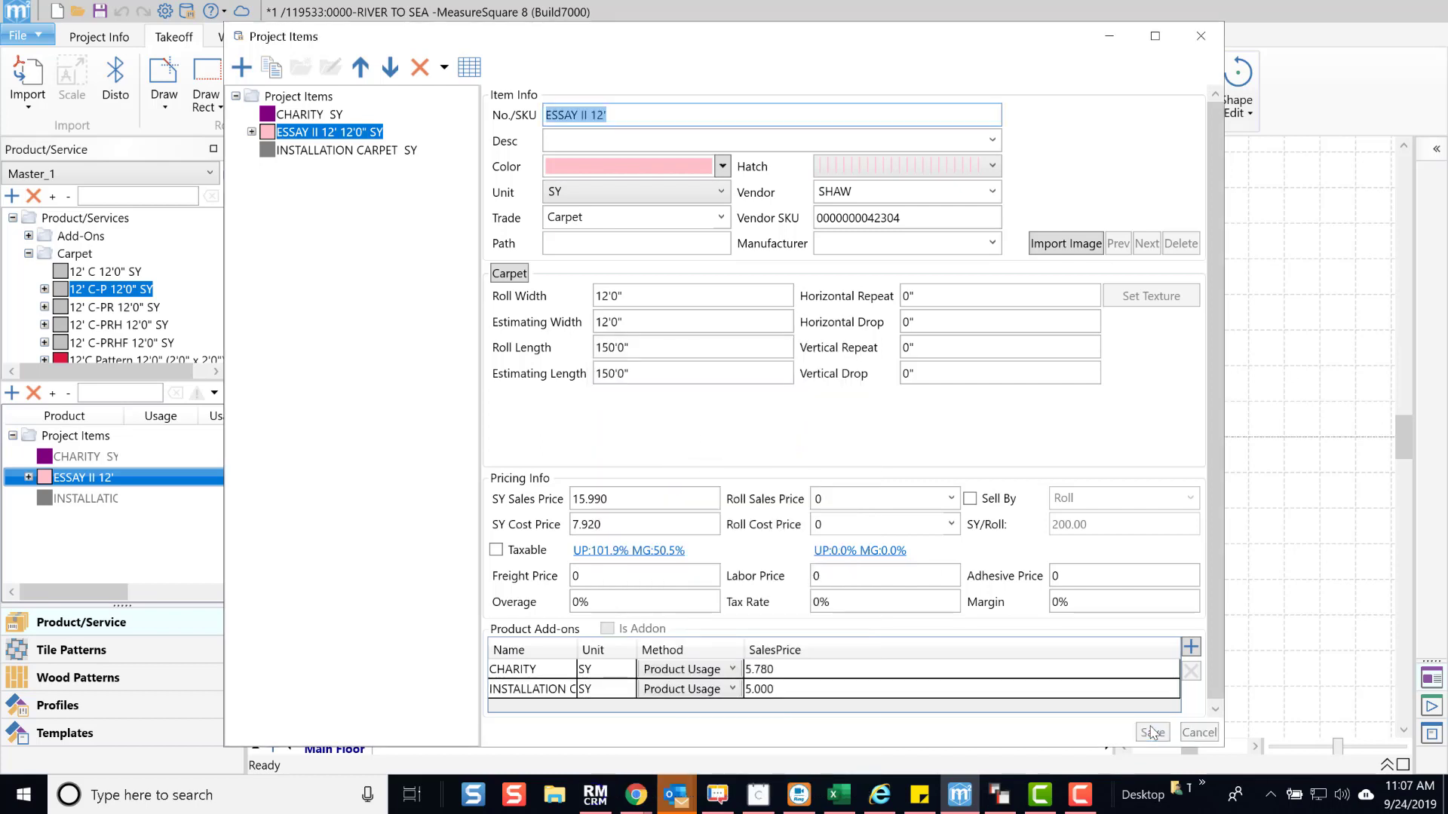
Draw rooms Rm1 (10'3" by 13'2"), Rm2 to its right and Rm3 below it.
{"action": "left_click", "coordinate": [1209, 44]}
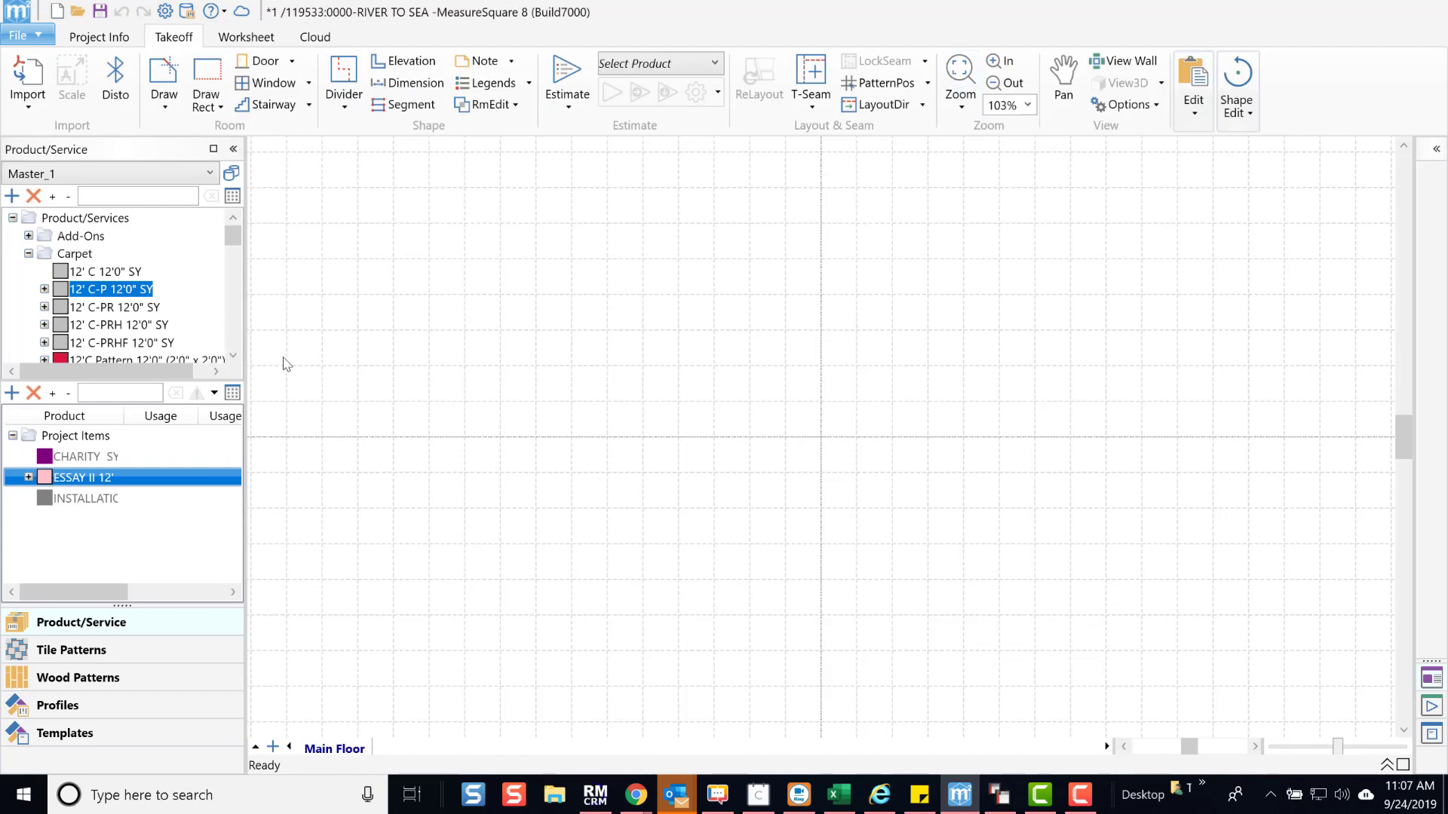
{"action": "key", "text": "d"}
{"action": "left_click_drag", "start_coordinate": [436, 253], "coordinate": [559, 413]}
{"action": "left_click_drag", "start_coordinate": [560, 306], "coordinate": [686, 495]}
{"action": "left_click_drag", "start_coordinate": [437, 415], "coordinate": [559, 495]}
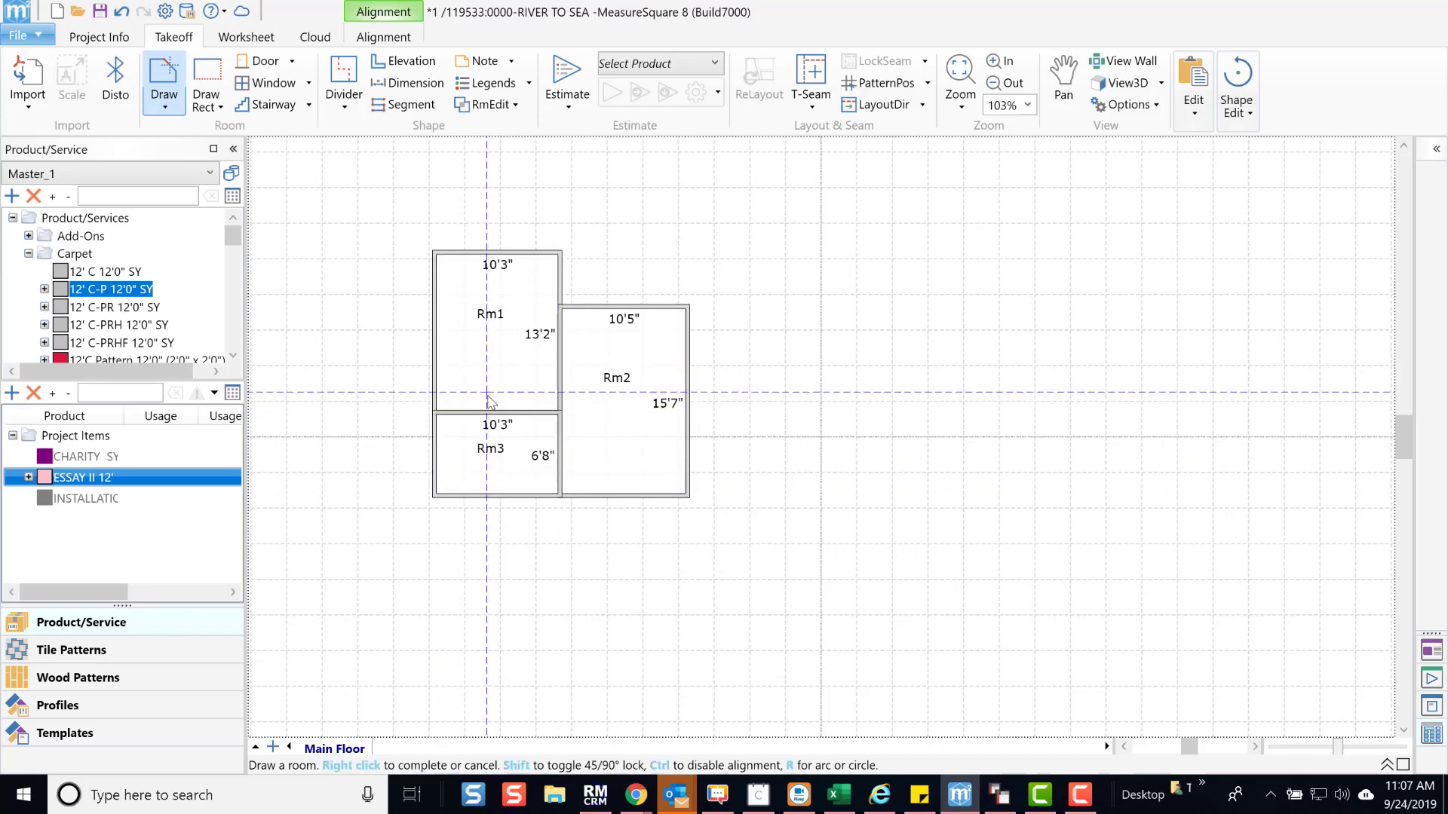
Place three doors between the rooms and carpet them with ESSAY II 12'.
{"action": "left_click", "coordinate": [486, 497]}
{"action": "left_click", "coordinate": [578, 440]}
{"action": "left_click", "coordinate": [543, 355]}
{"action": "left_click_drag", "start_coordinate": [83, 477], "coordinate": [483, 362]}
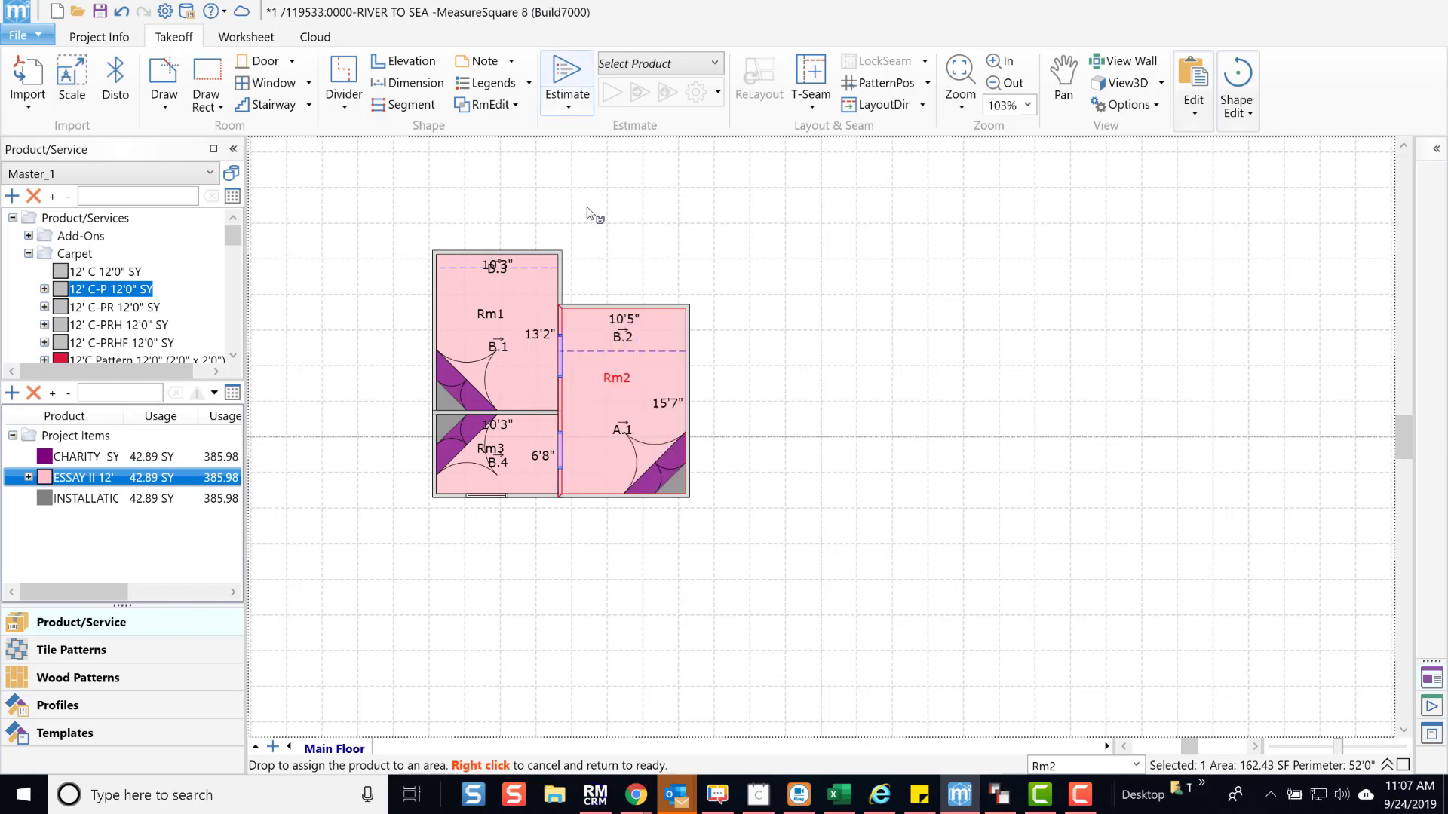
Save the RIVER TO SEA project and sync it to the cloud, confirming the project close.
{"action": "left_click", "coordinate": [98, 11]}
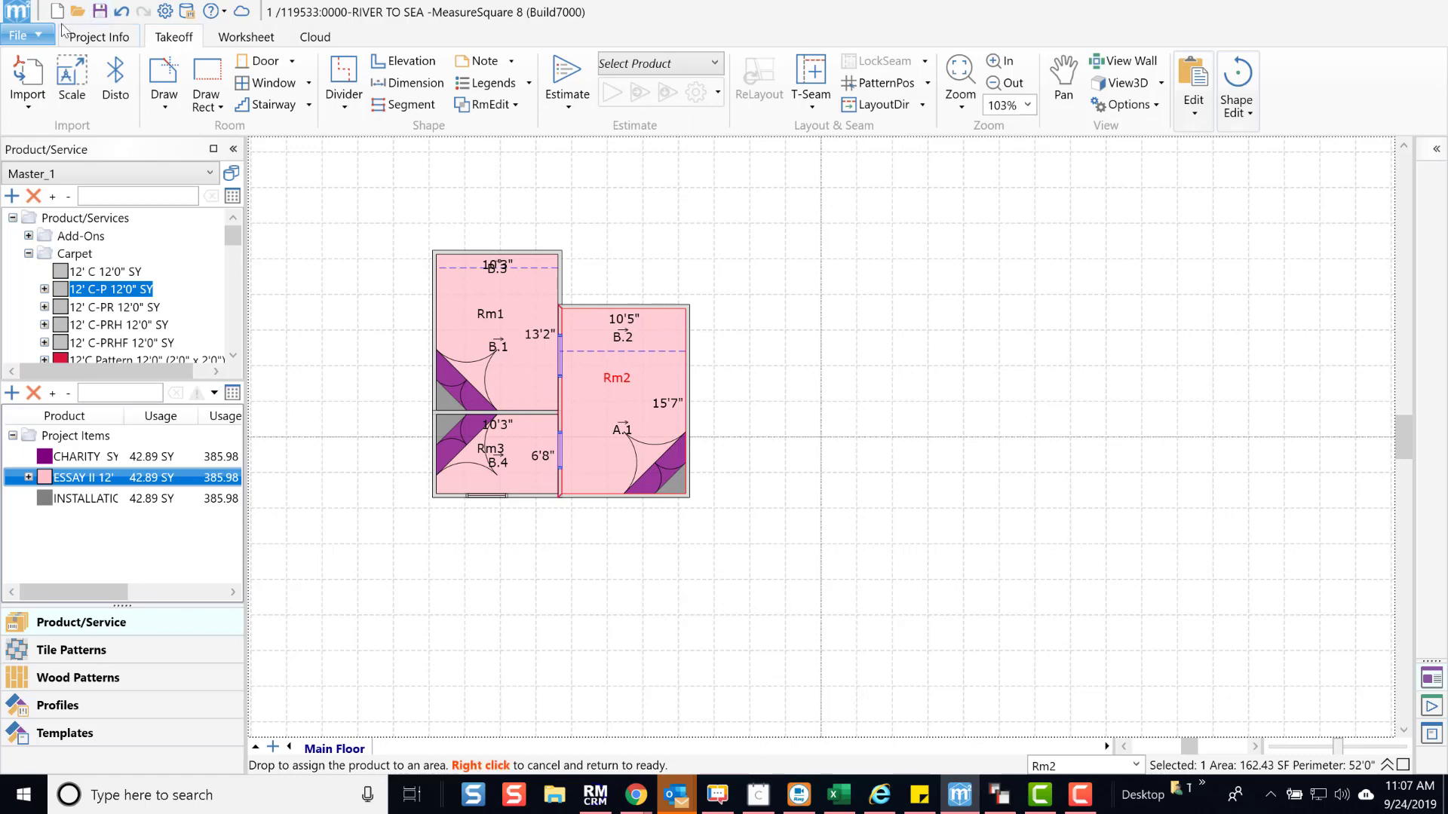
{"action": "left_click", "coordinate": [36, 34]}
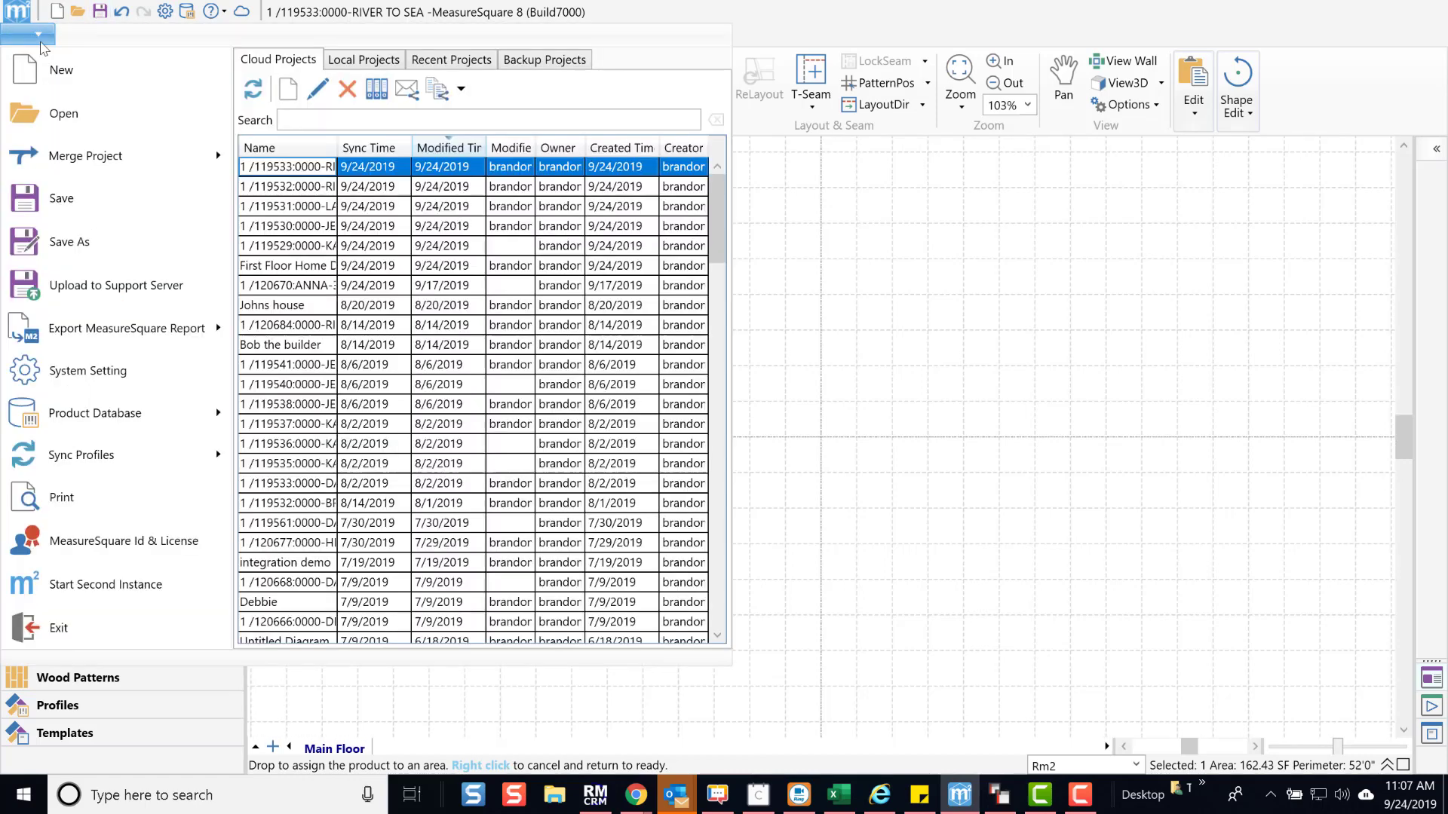
{"action": "left_click", "coordinate": [251, 91]}
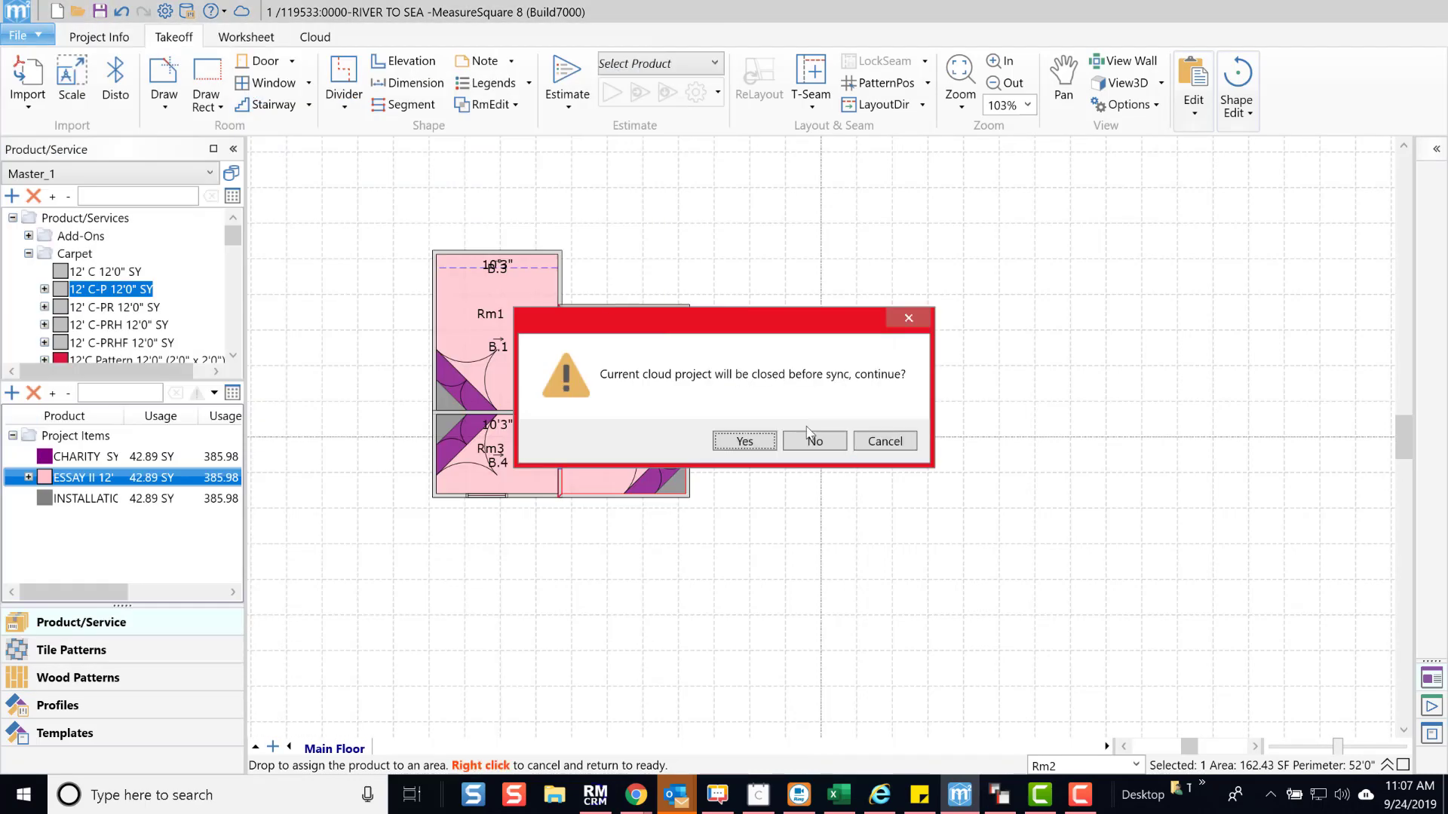
{"action": "left_click", "coordinate": [760, 442]}
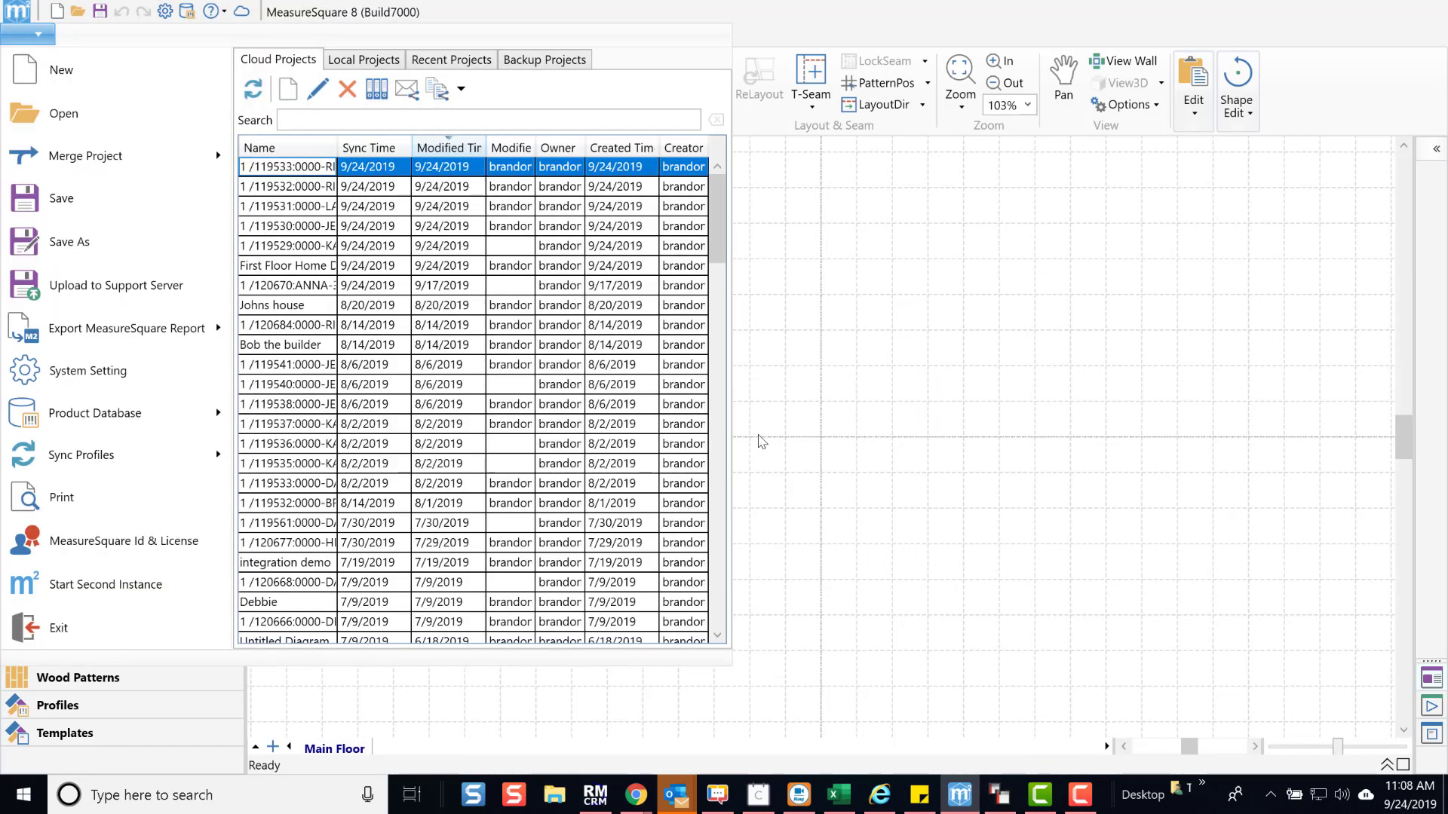
{"action": "left_click", "coordinate": [871, 404]}
Run MeasureSquare Import with Get Project Info, showing three lines at 42.900 SY.
{"action": "left_click", "coordinate": [997, 797]}
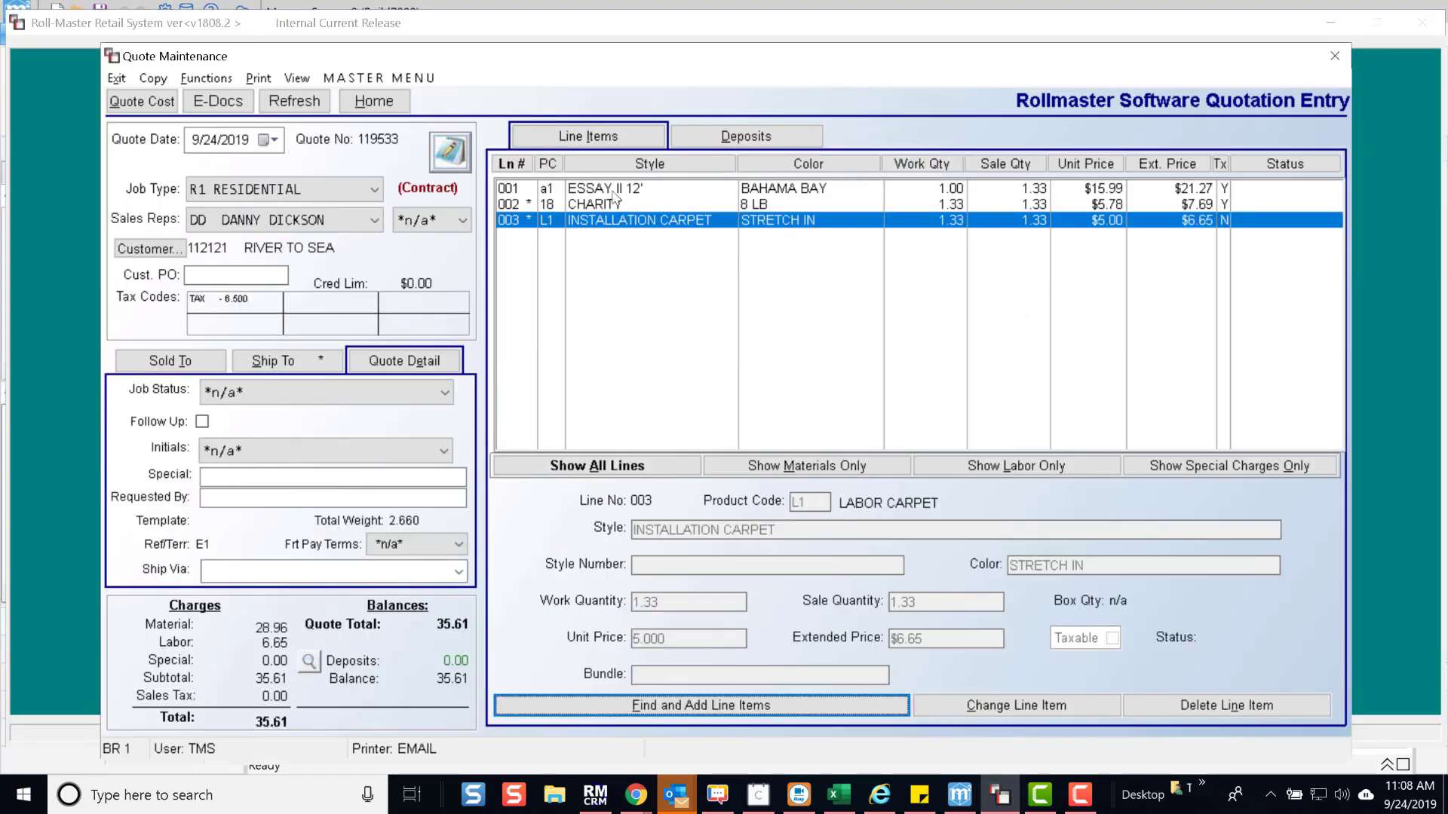
{"action": "left_click", "coordinate": [206, 78]}
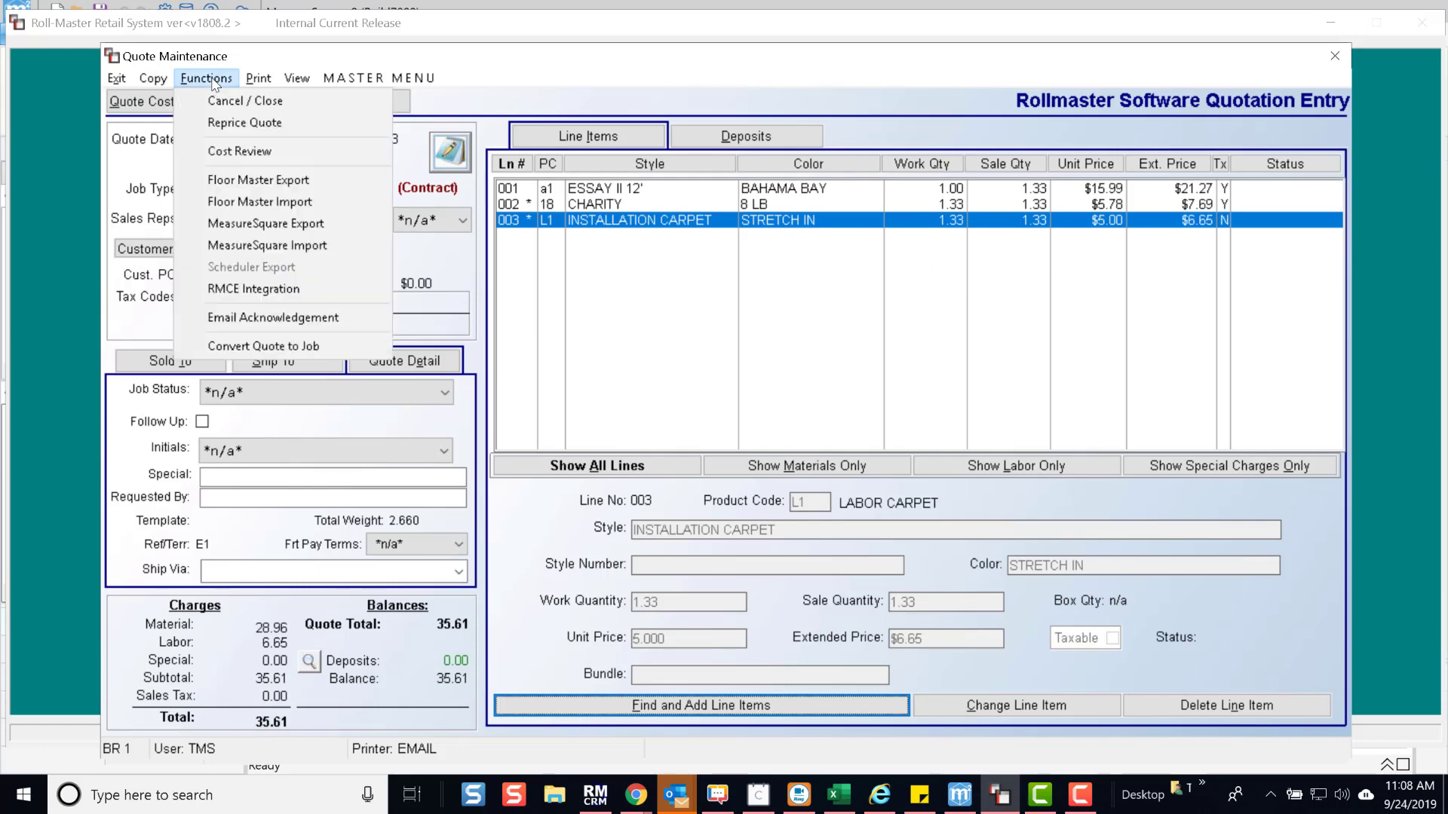
{"action": "left_click", "coordinate": [323, 246]}
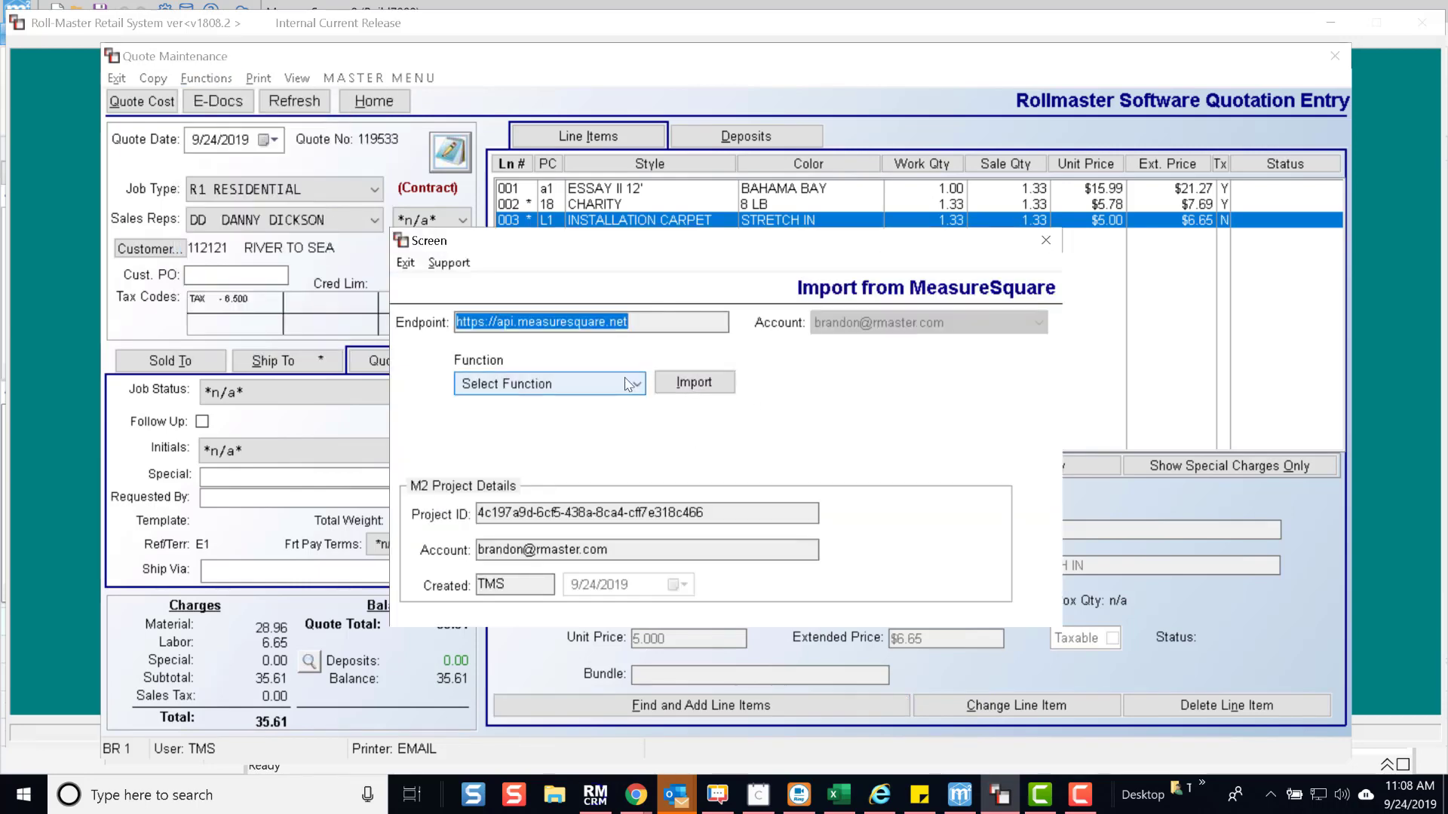
{"action": "left_click", "coordinate": [633, 381]}
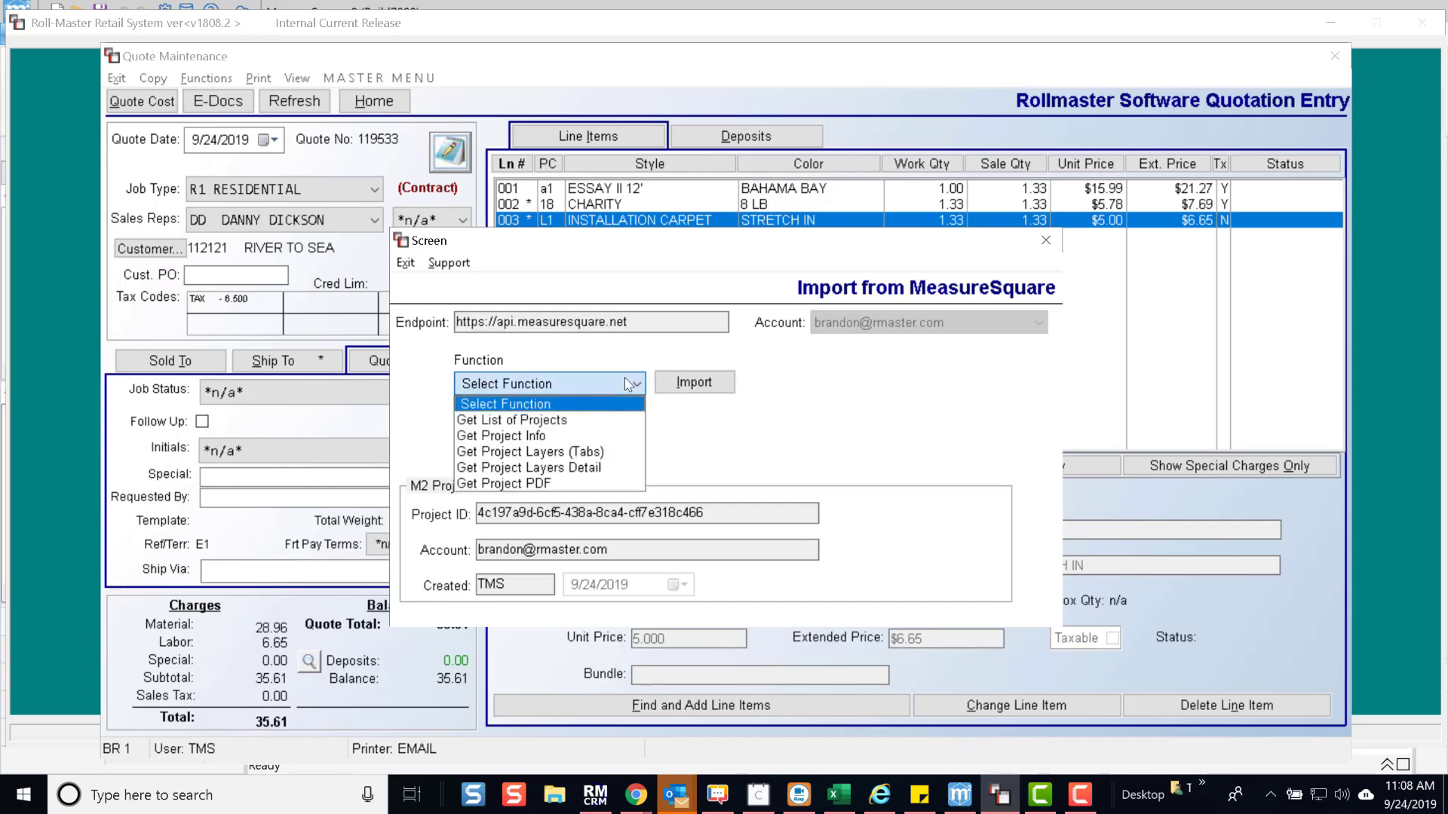
{"action": "left_click", "coordinate": [586, 437]}
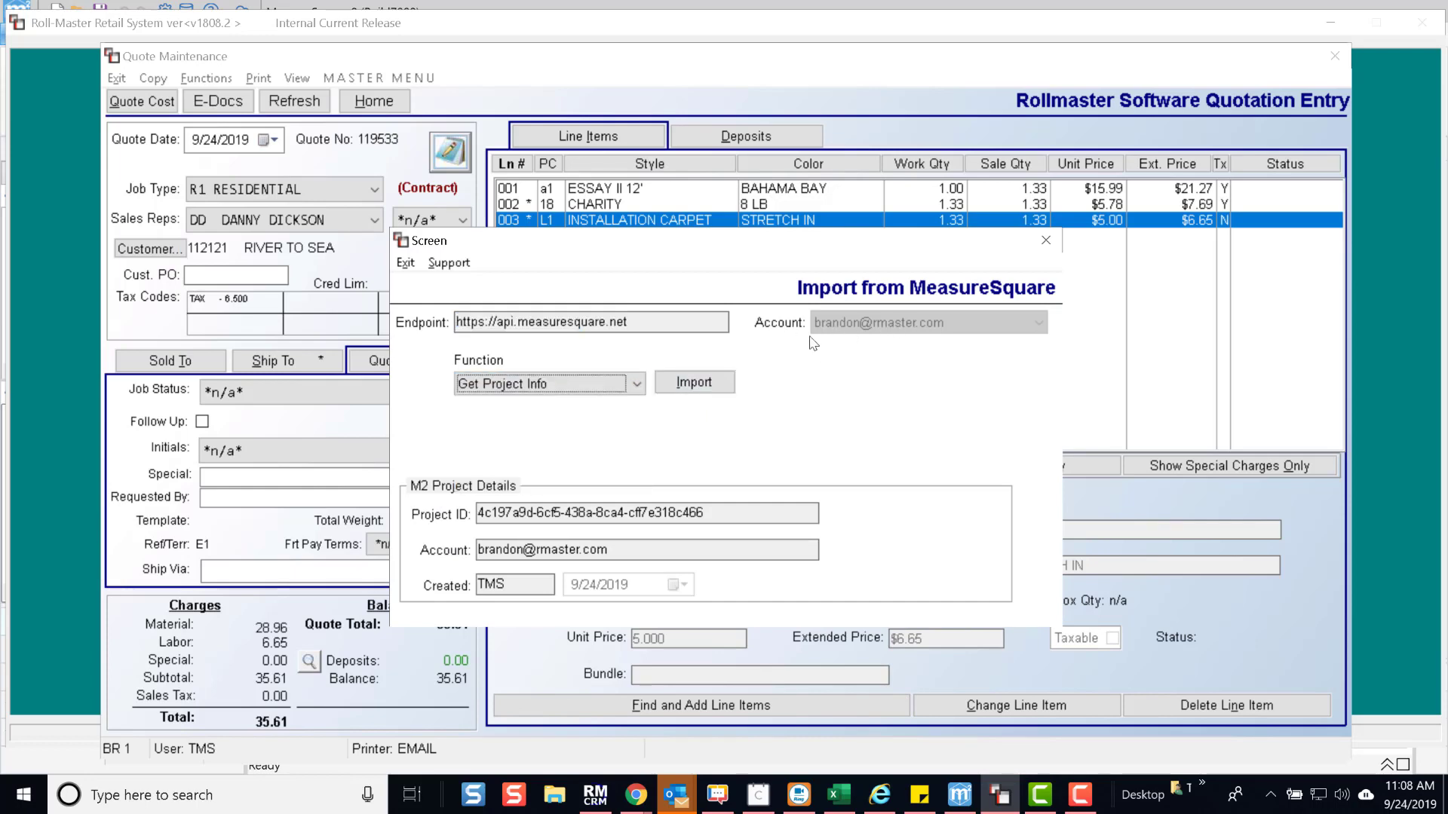
{"action": "left_click", "coordinate": [691, 385]}
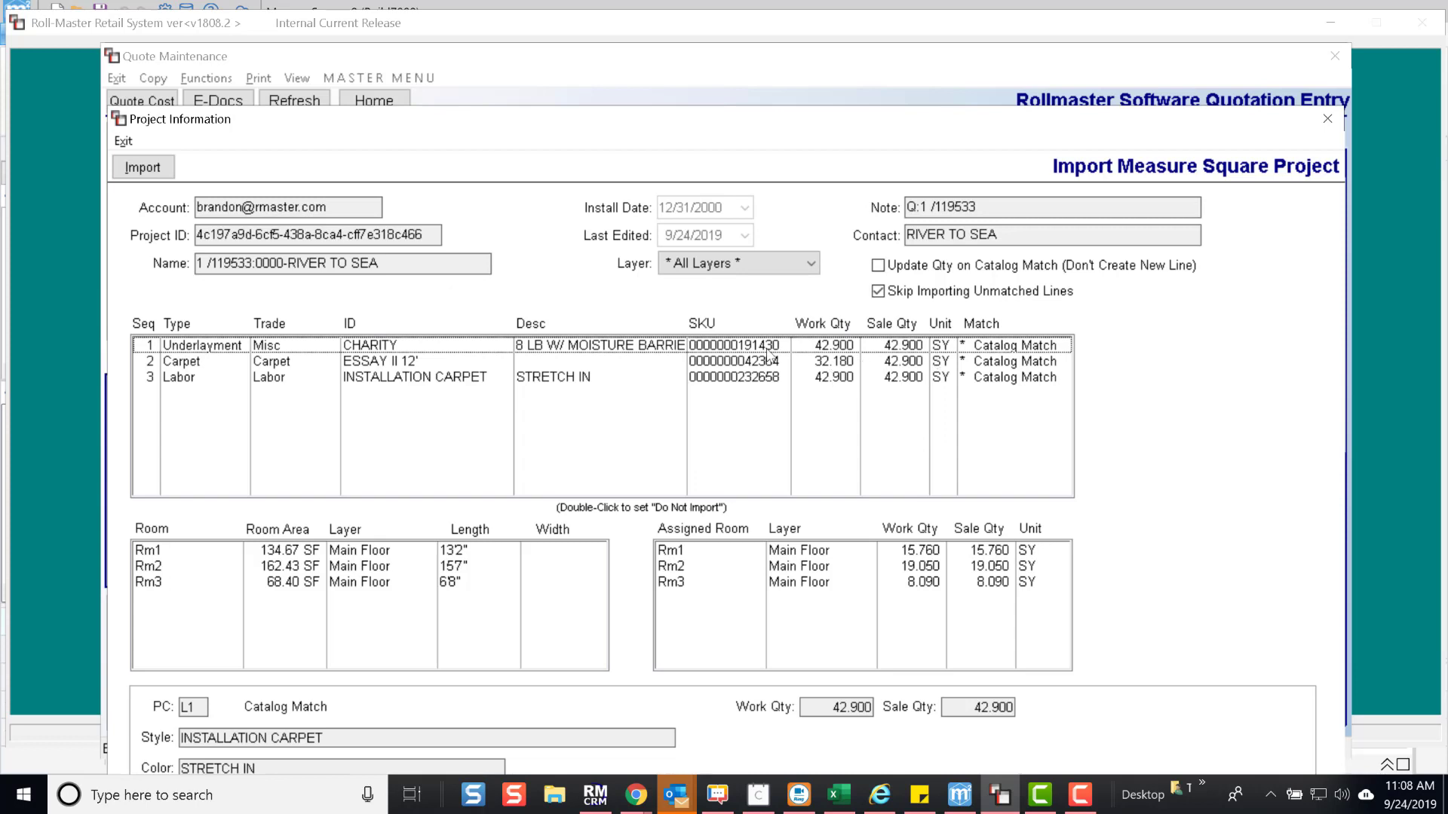
Import the ESSAY II 12' carpet line with Update Qty on Catalog Match enabled.
{"action": "left_click", "coordinate": [913, 363]}
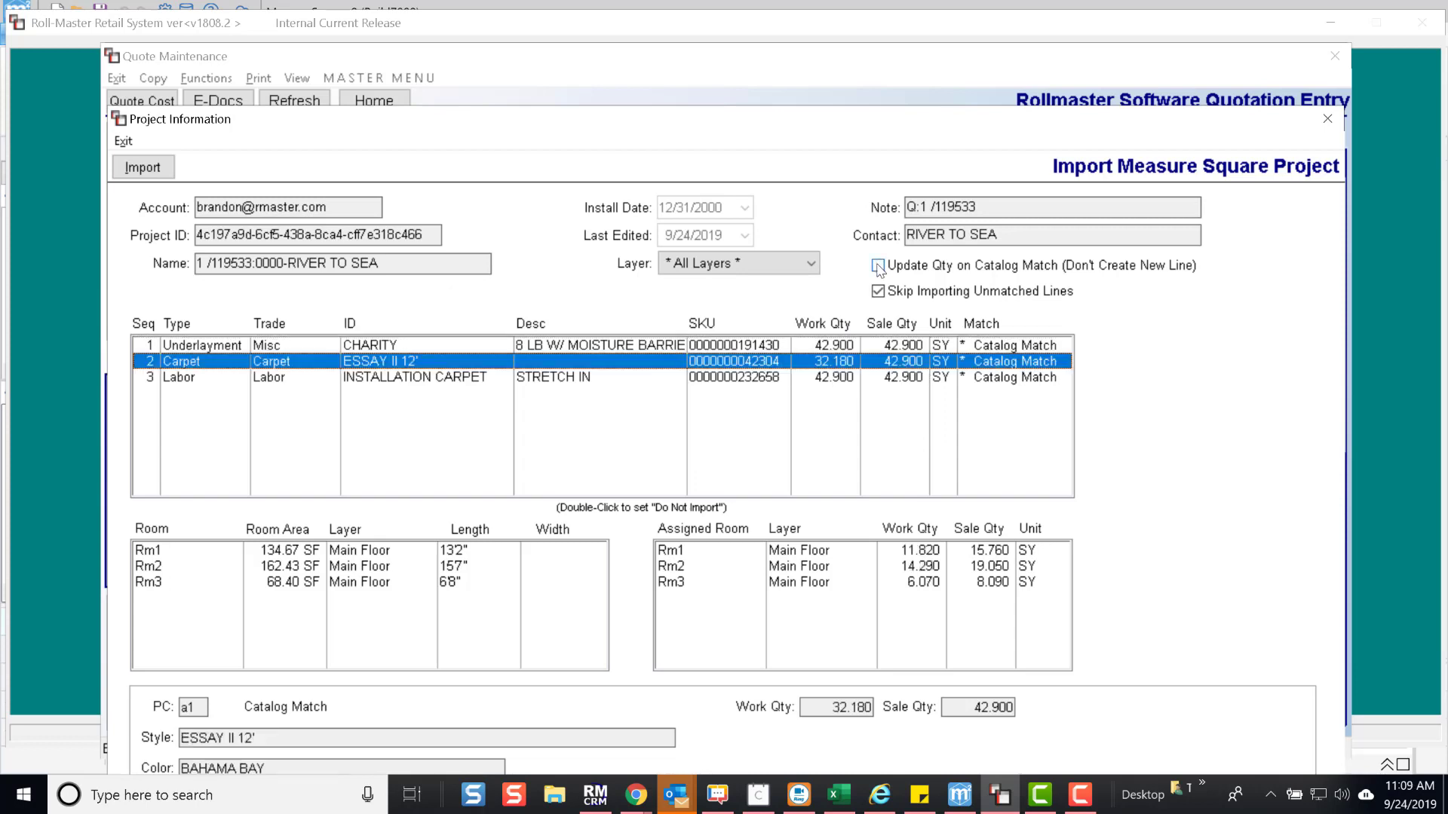
{"action": "left_click", "coordinate": [879, 266]}
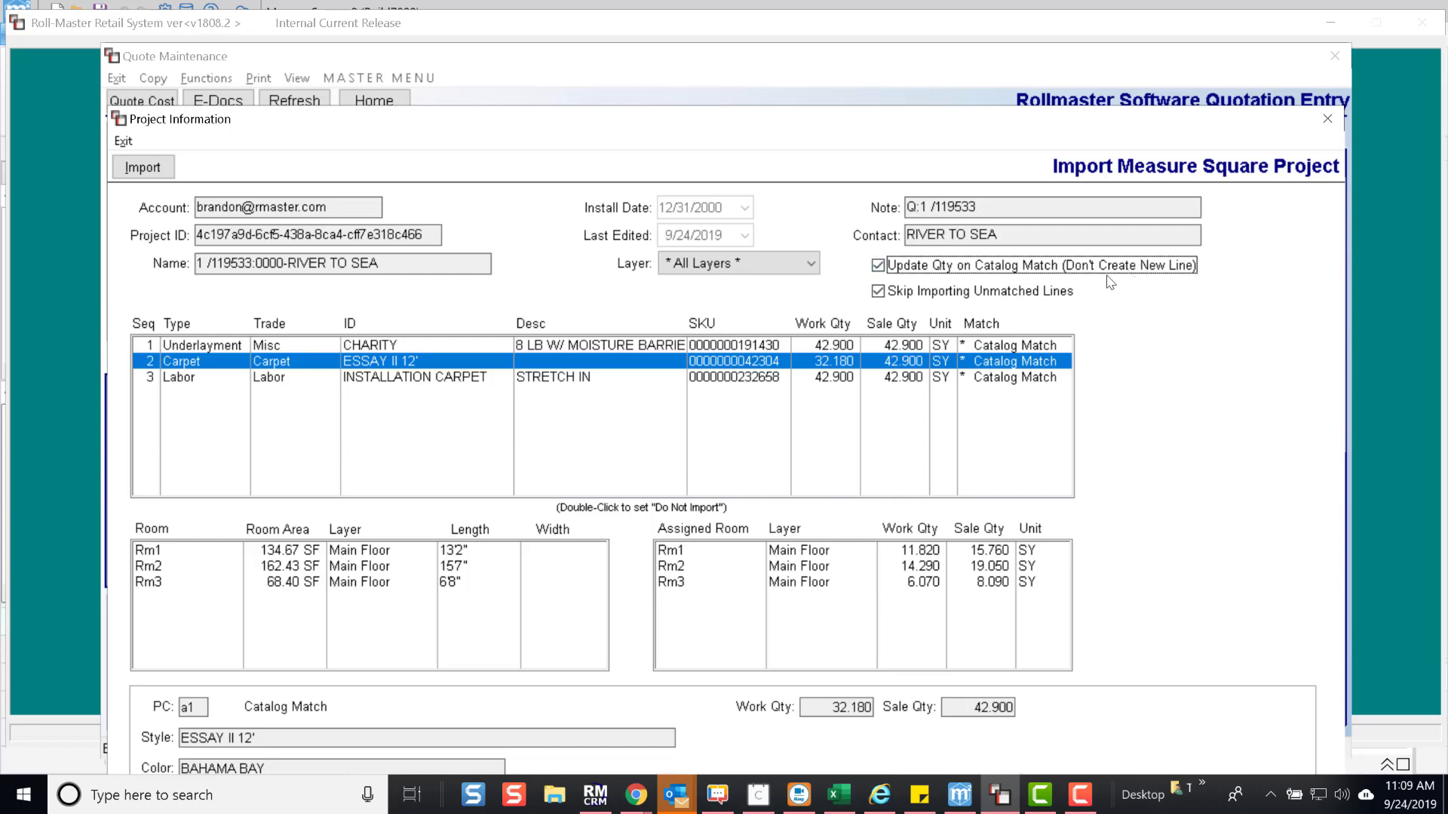
{"action": "left_click", "coordinate": [175, 178]}
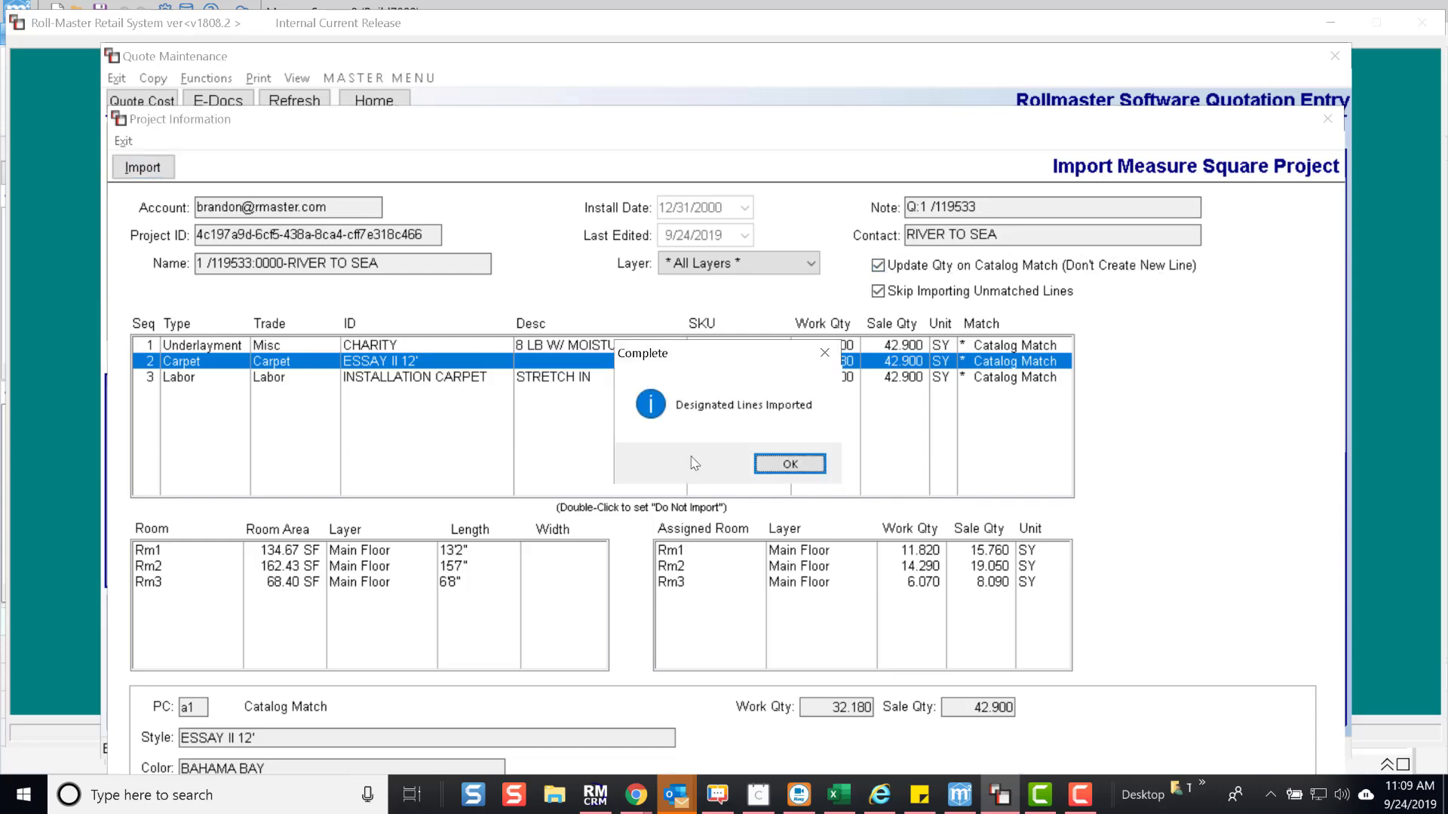
{"action": "left_click", "coordinate": [792, 464]}
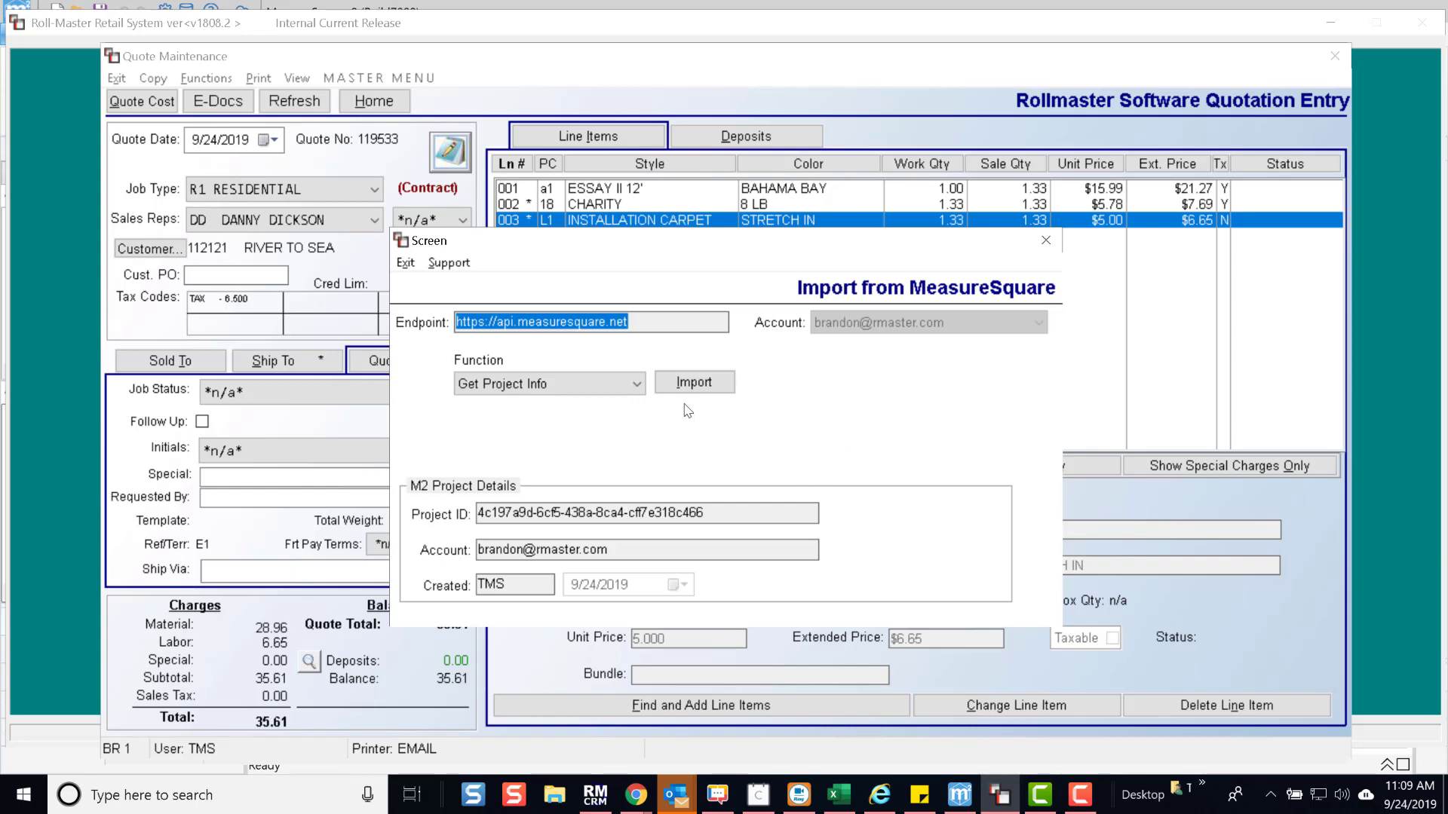
Upload the MeasureSquare project PDF to quote 119533 using the Get Project PDF function.
{"action": "left_click", "coordinate": [621, 385]}
{"action": "left_click", "coordinate": [541, 486]}
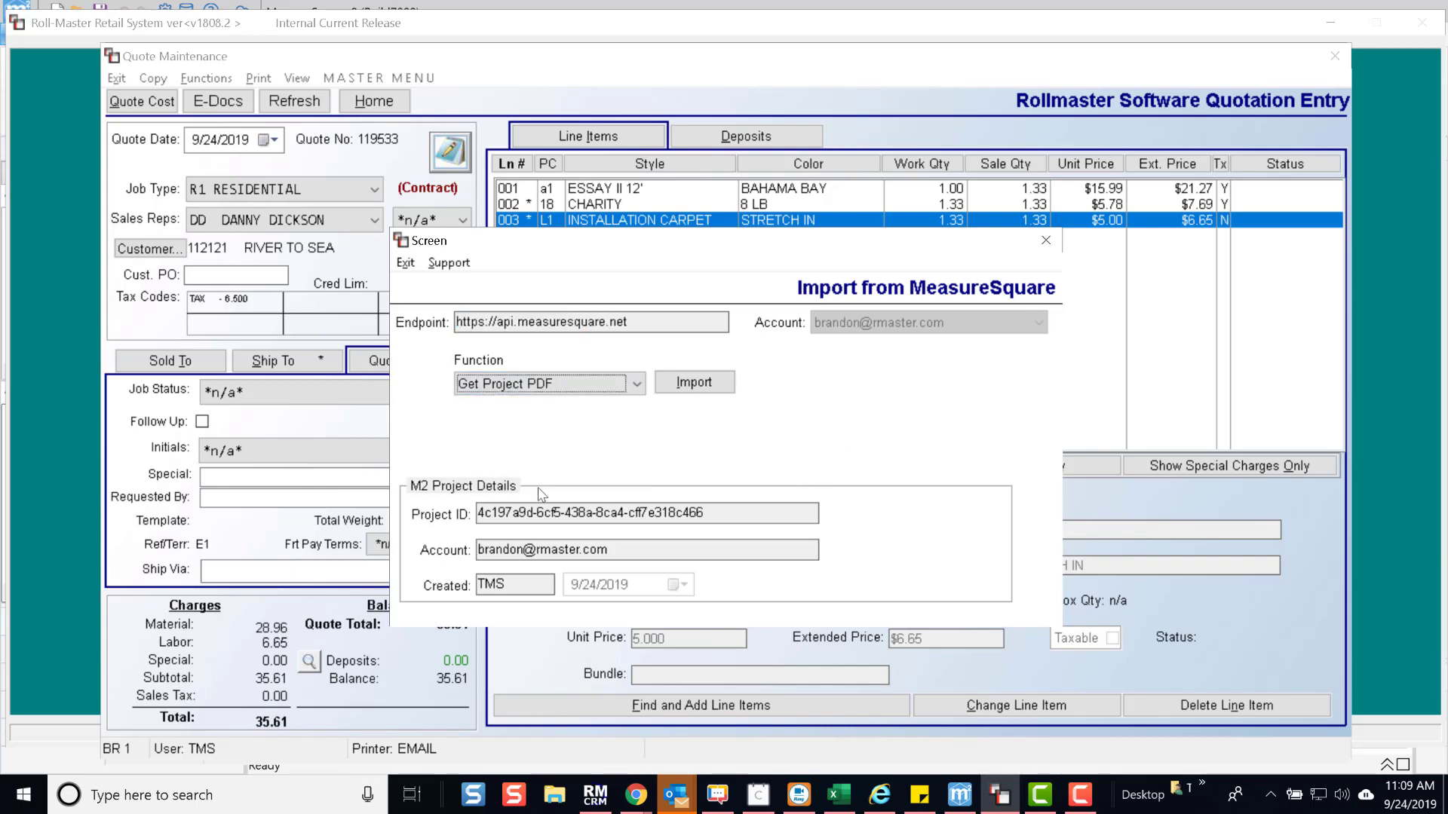
{"action": "left_click", "coordinate": [707, 383]}
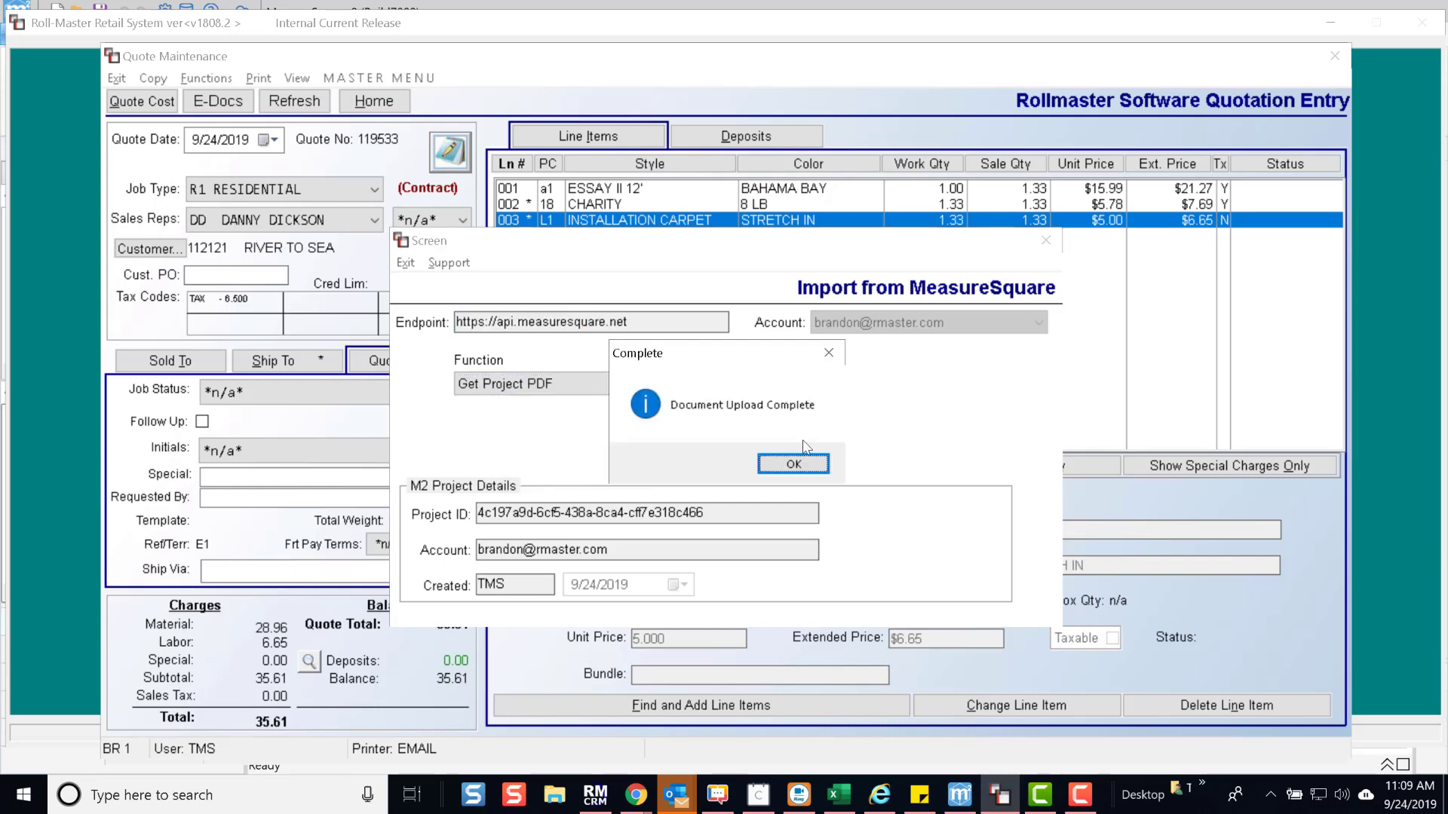
{"action": "left_click", "coordinate": [795, 462]}
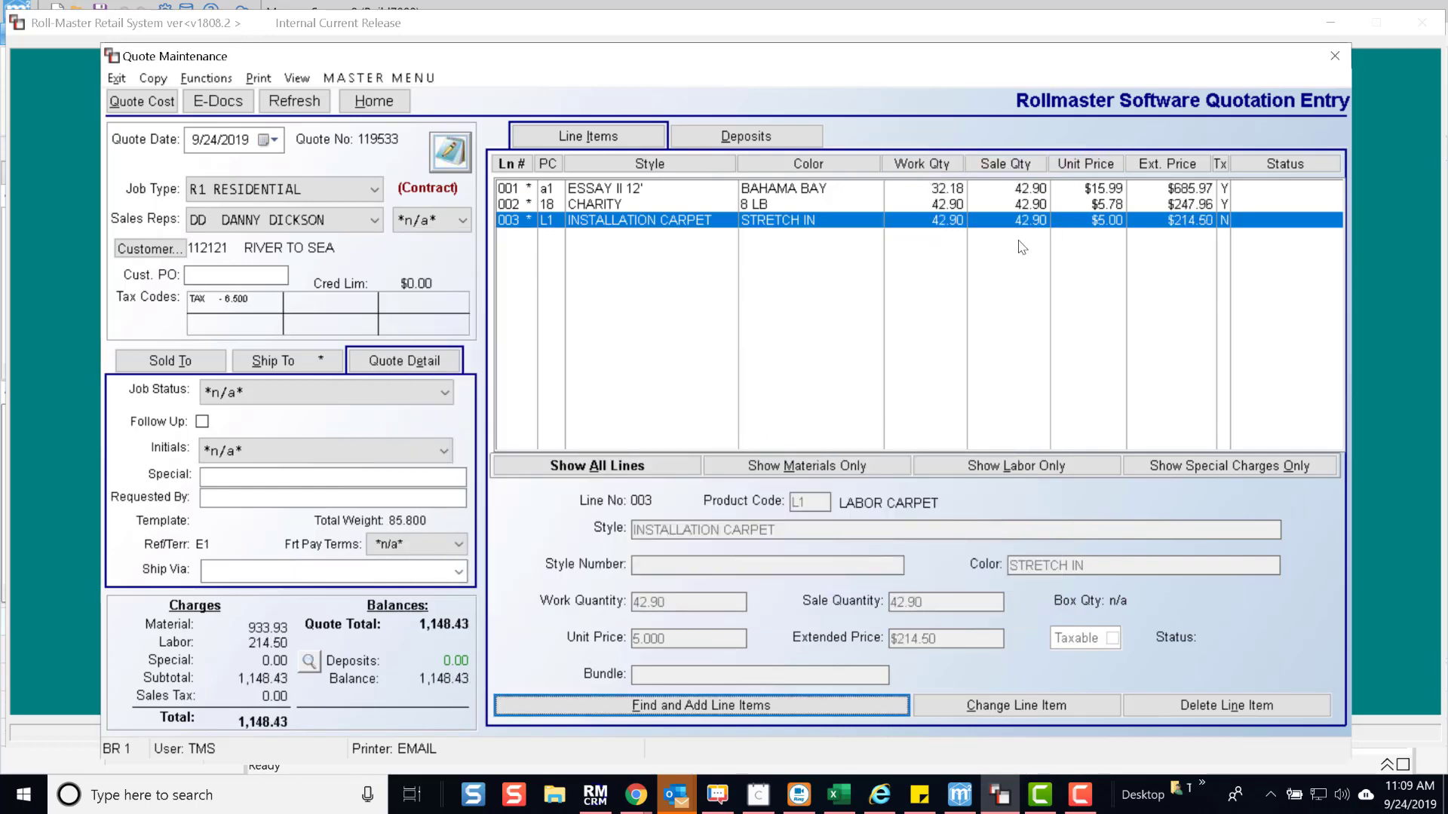
Review the room-cut line notes for quote line 001, ESSAY II 12'.
{"action": "left_click", "coordinate": [633, 189]}
{"action": "right_click", "coordinate": [633, 188]}
{"action": "left_click", "coordinate": [679, 298]}
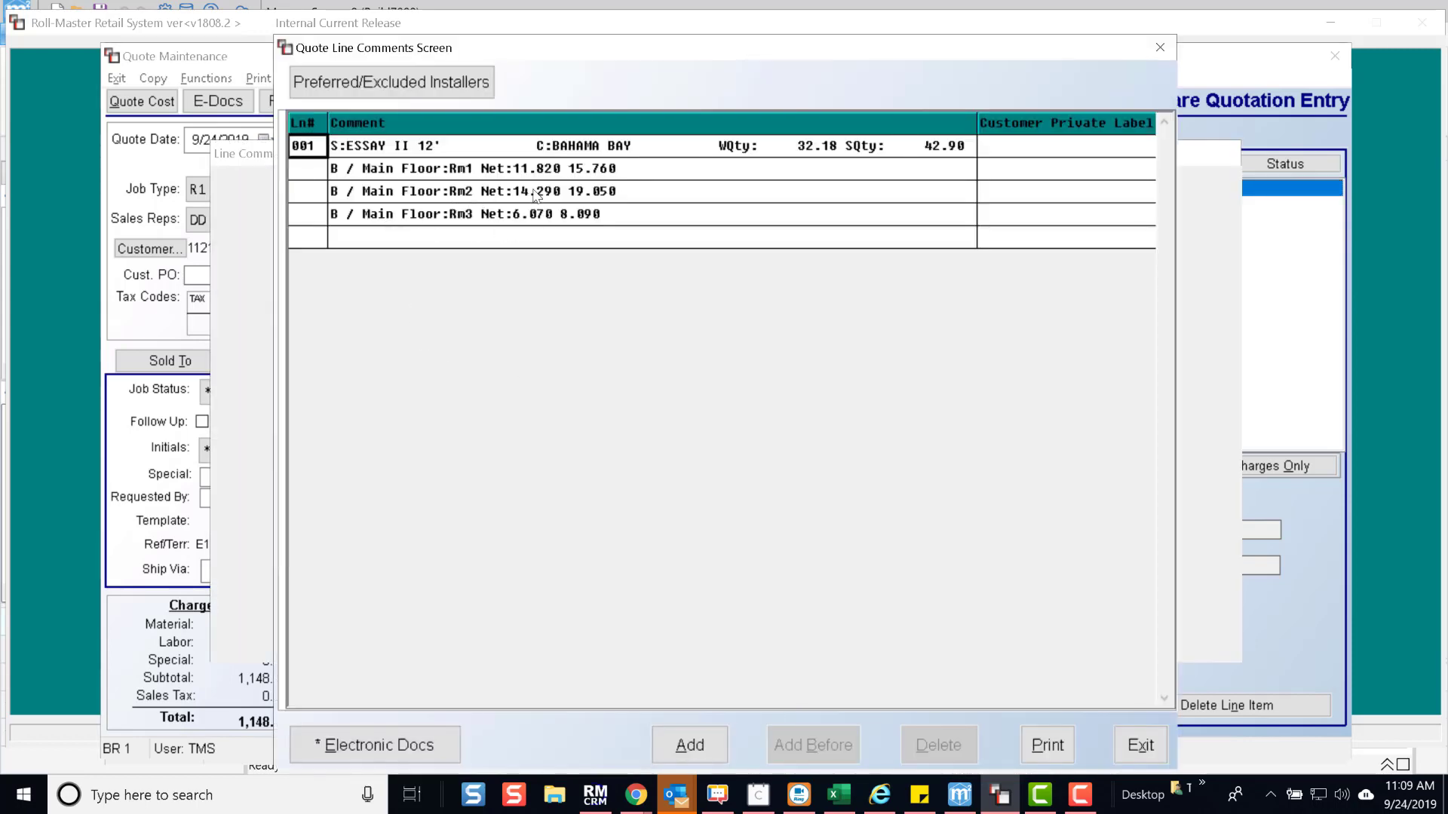
{"action": "key", "text": "Escape"}
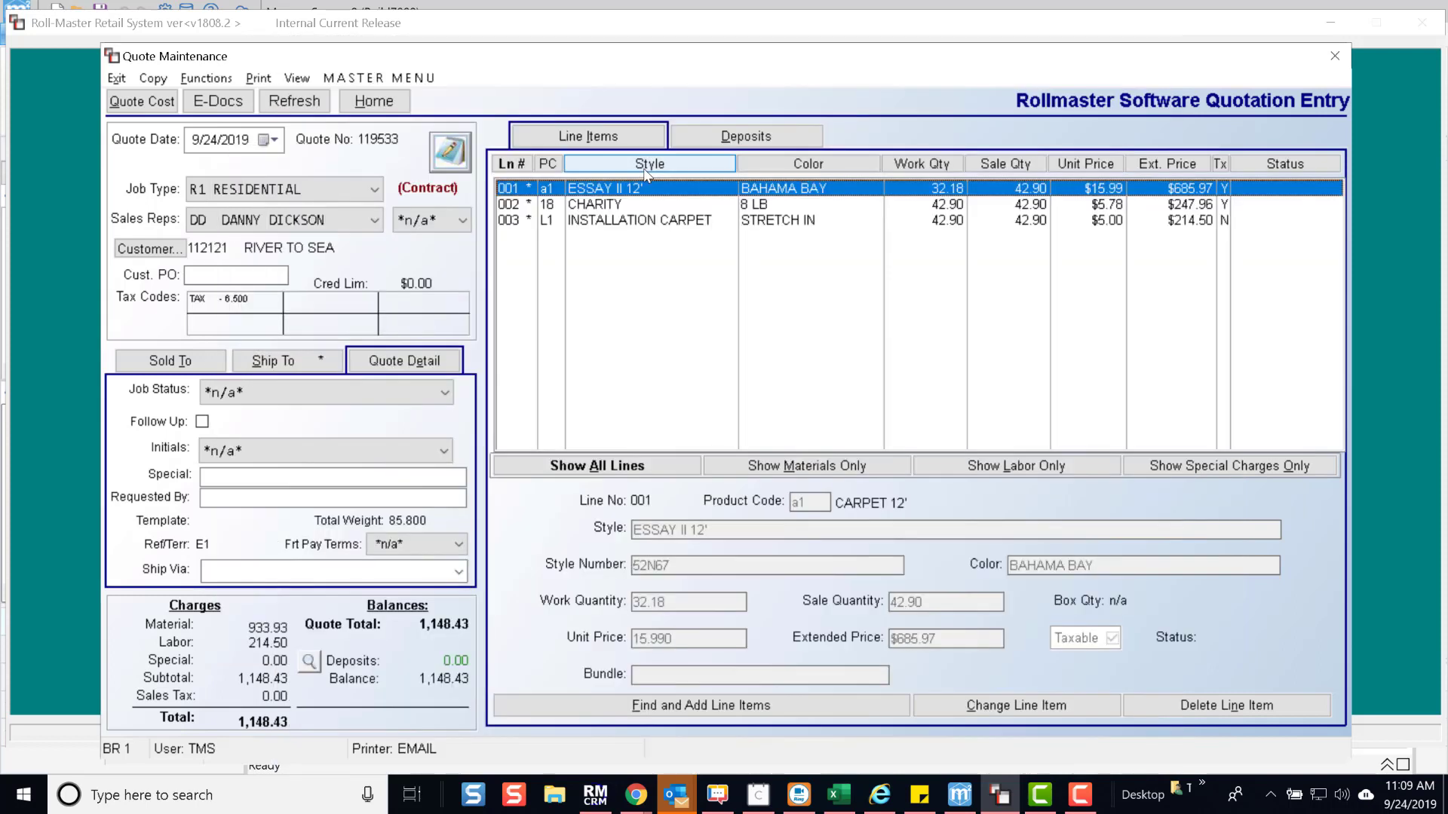
Open the attached m2_project.pdf from the quote's E-Docs diagrams in Foxit Reader.
{"action": "left_click", "coordinate": [230, 103]}
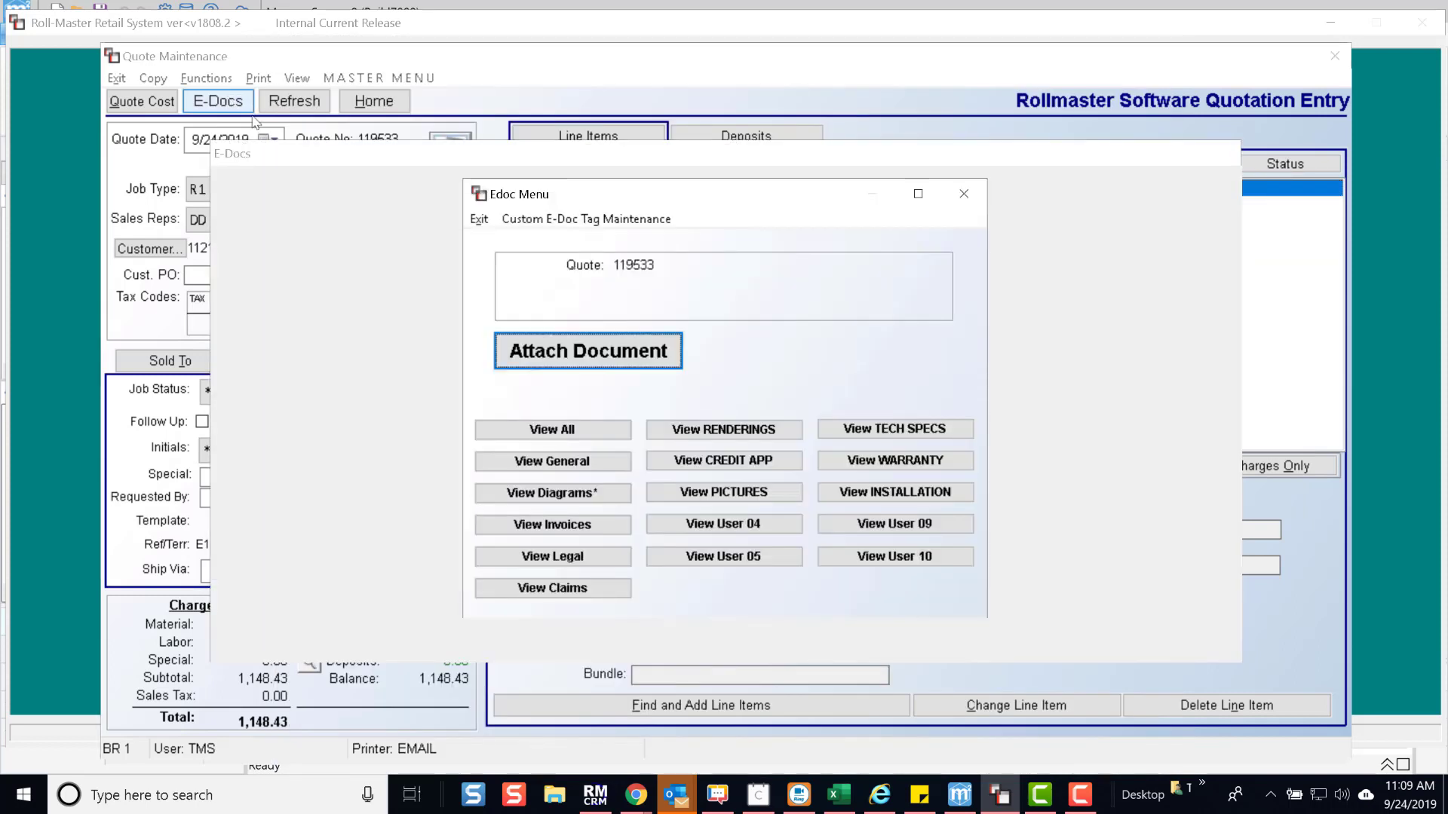
{"action": "left_click", "coordinate": [607, 494]}
{"action": "left_click", "coordinate": [661, 403]}
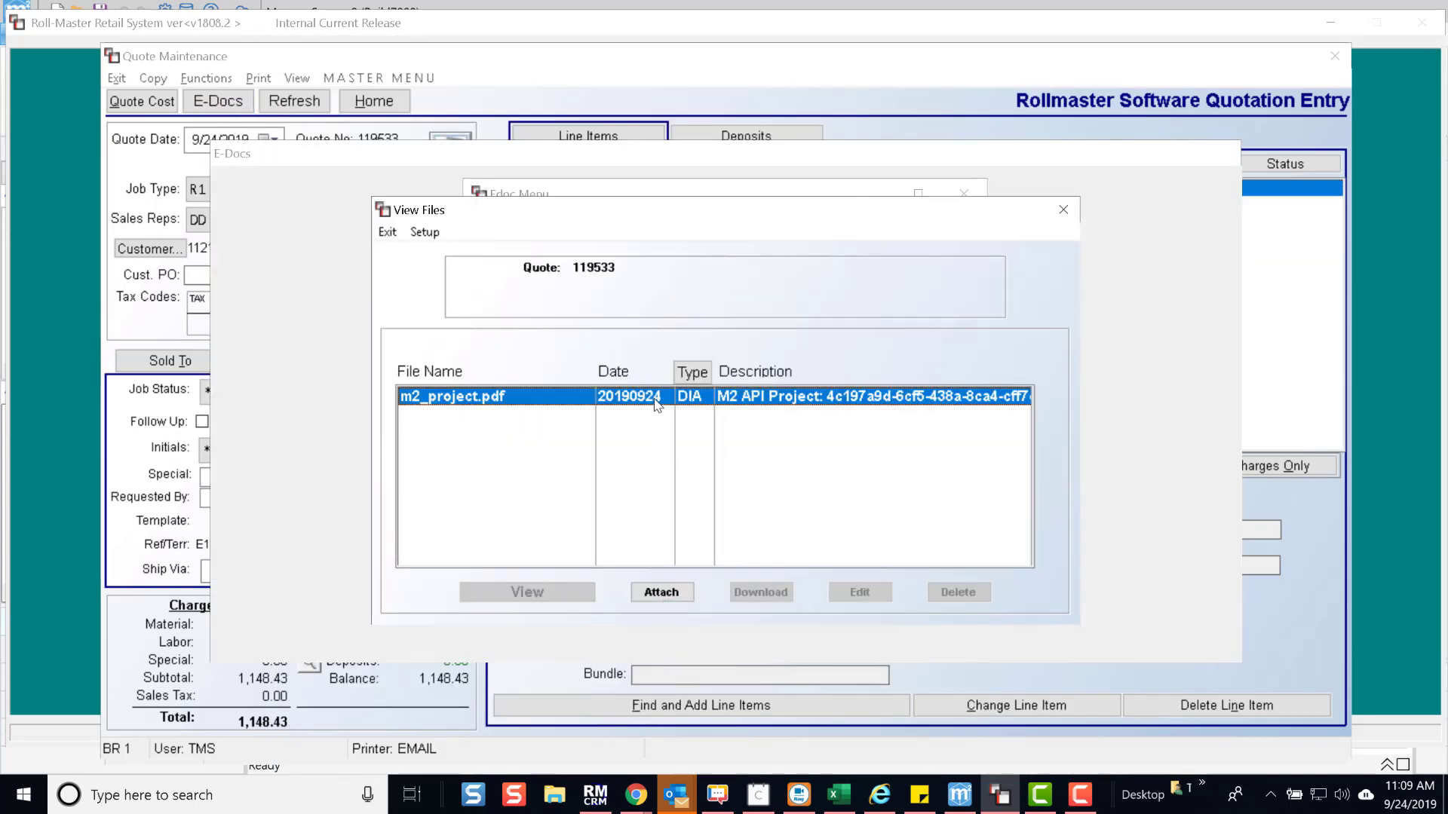
{"action": "left_click", "coordinate": [556, 591]}
{"action": "left_click", "coordinate": [713, 498]}
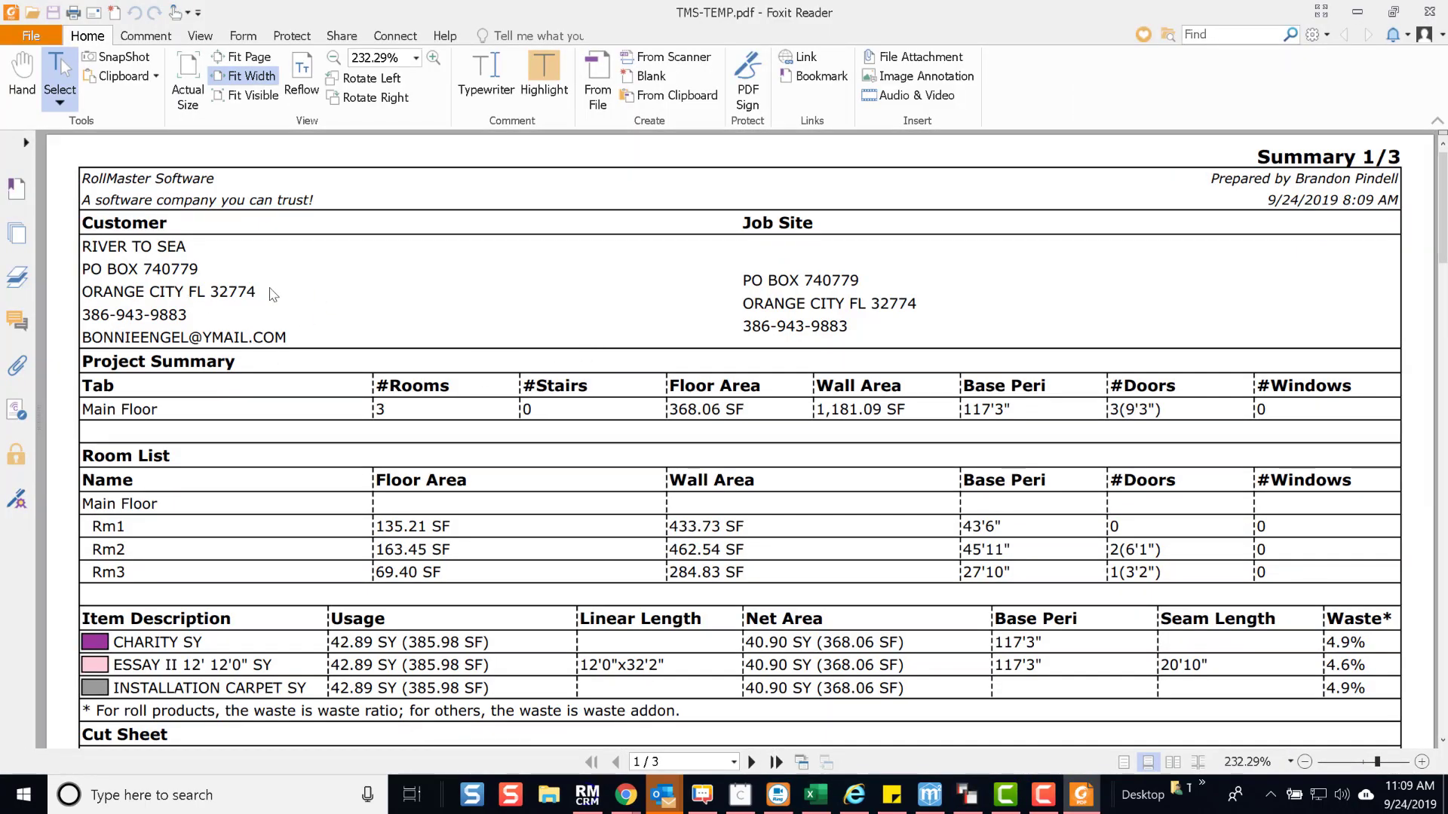
Scroll through the three-page MeasureSquare project PDF to review its room summary.
{"action": "scroll", "coordinate": [283, 332], "scroll_direction": "down", "scroll_amount": 3}
{"action": "scroll", "coordinate": [283, 332], "scroll_direction": "down", "scroll_amount": 15}
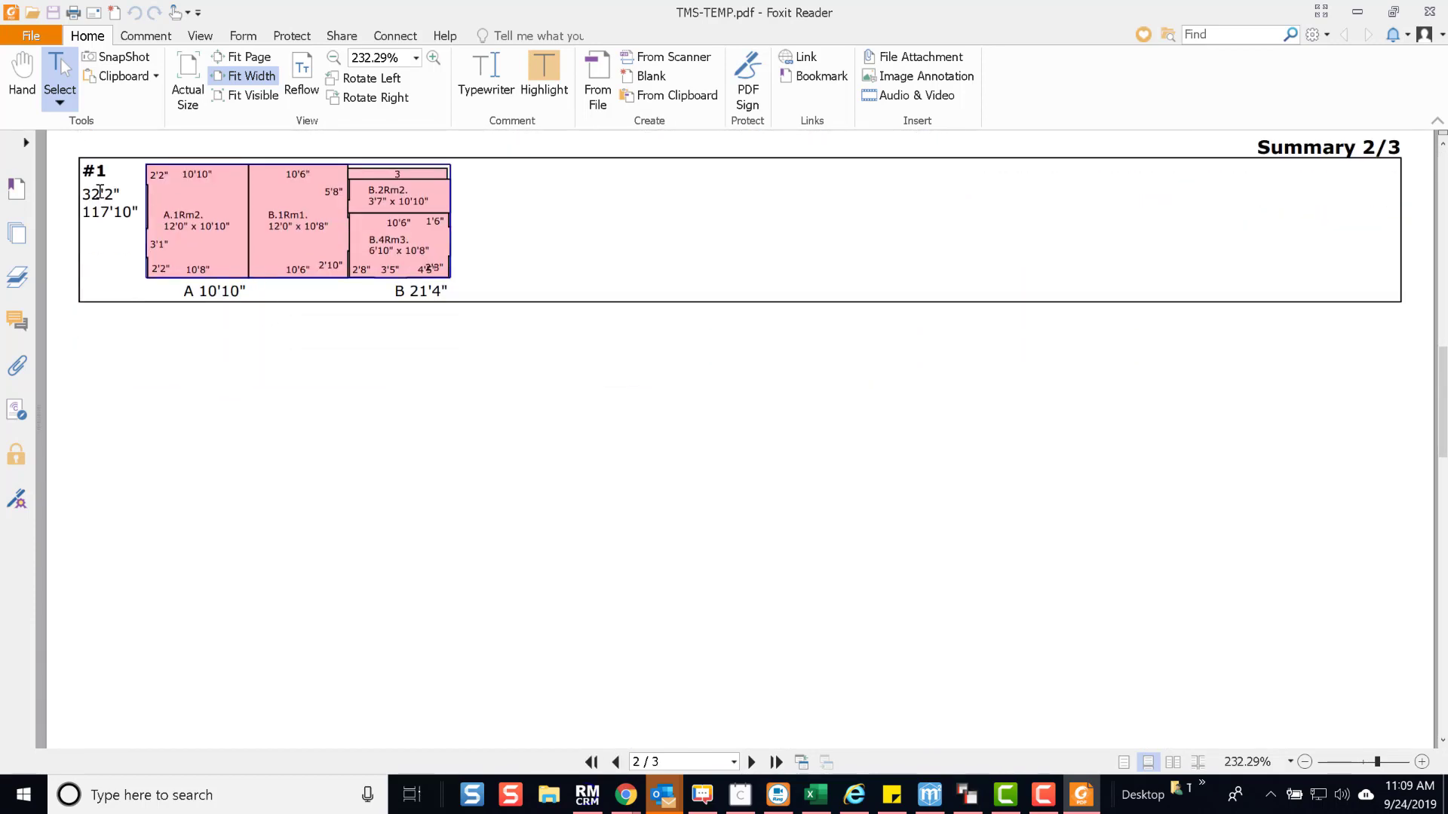
{"action": "scroll", "coordinate": [509, 343], "scroll_direction": "down", "scroll_amount": 10}
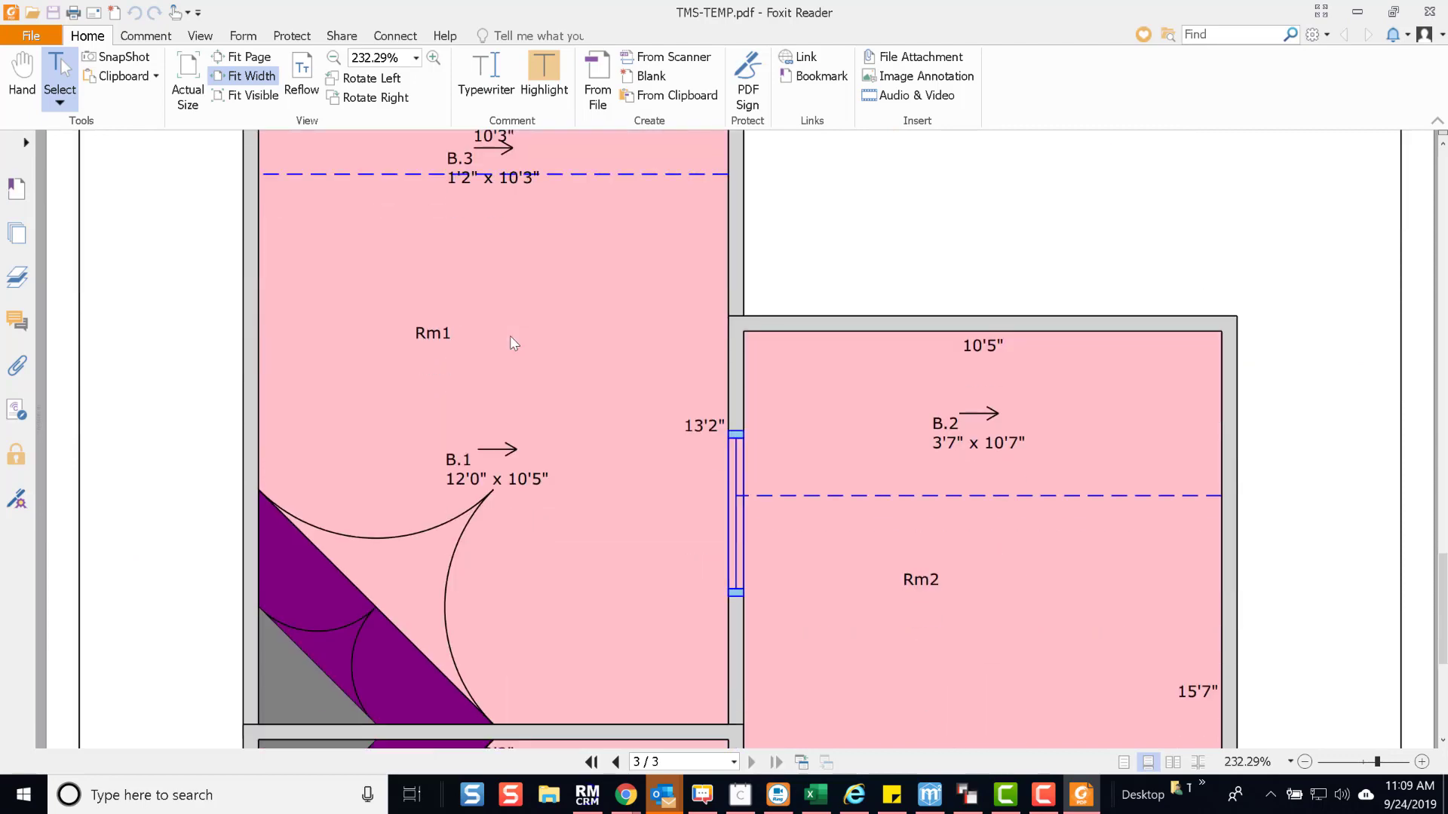
{"action": "scroll", "coordinate": [509, 336], "scroll_direction": "down", "scroll_amount": 3}
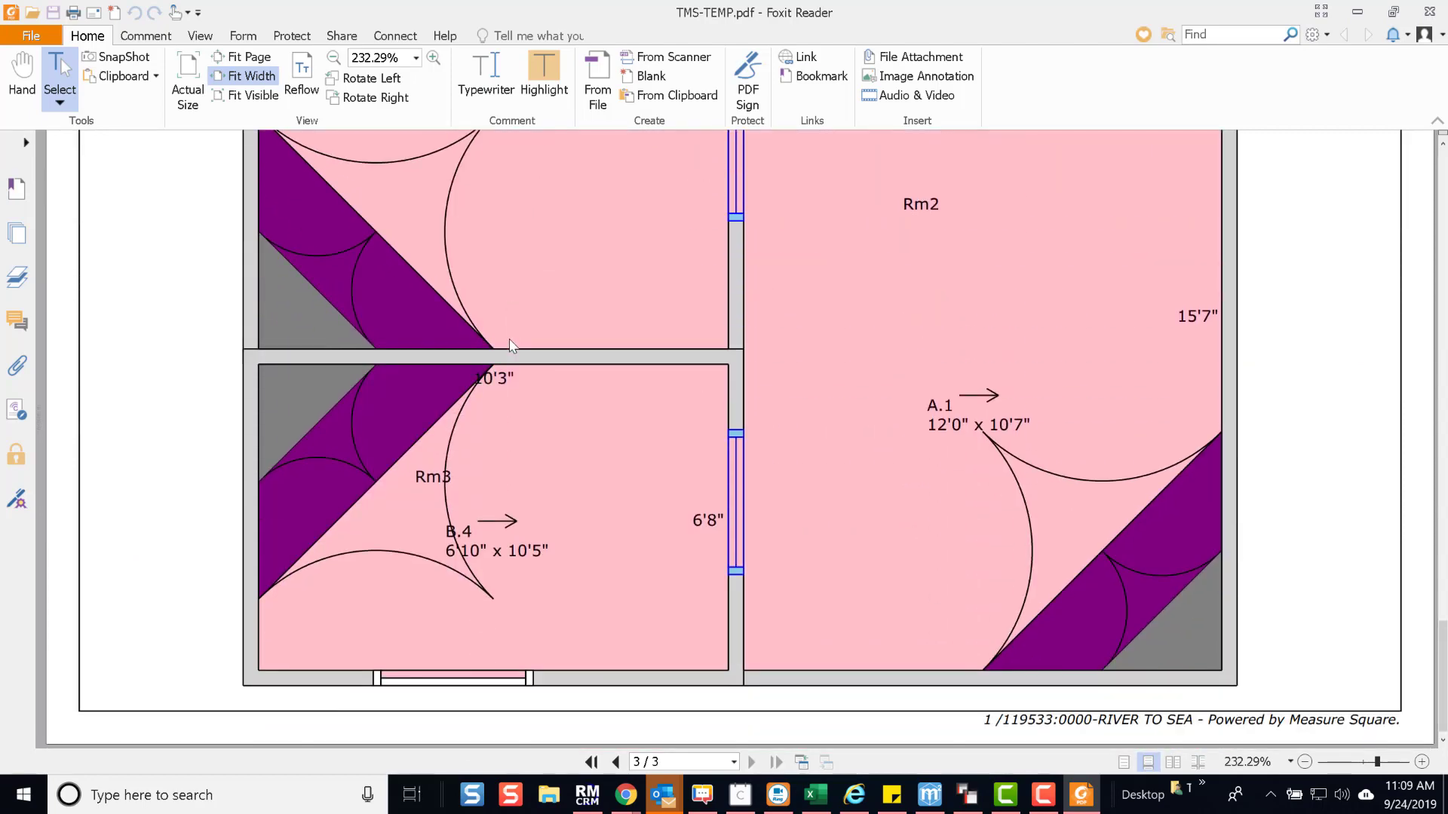
{"action": "scroll", "coordinate": [884, 376], "scroll_direction": "up", "scroll_amount": 10}
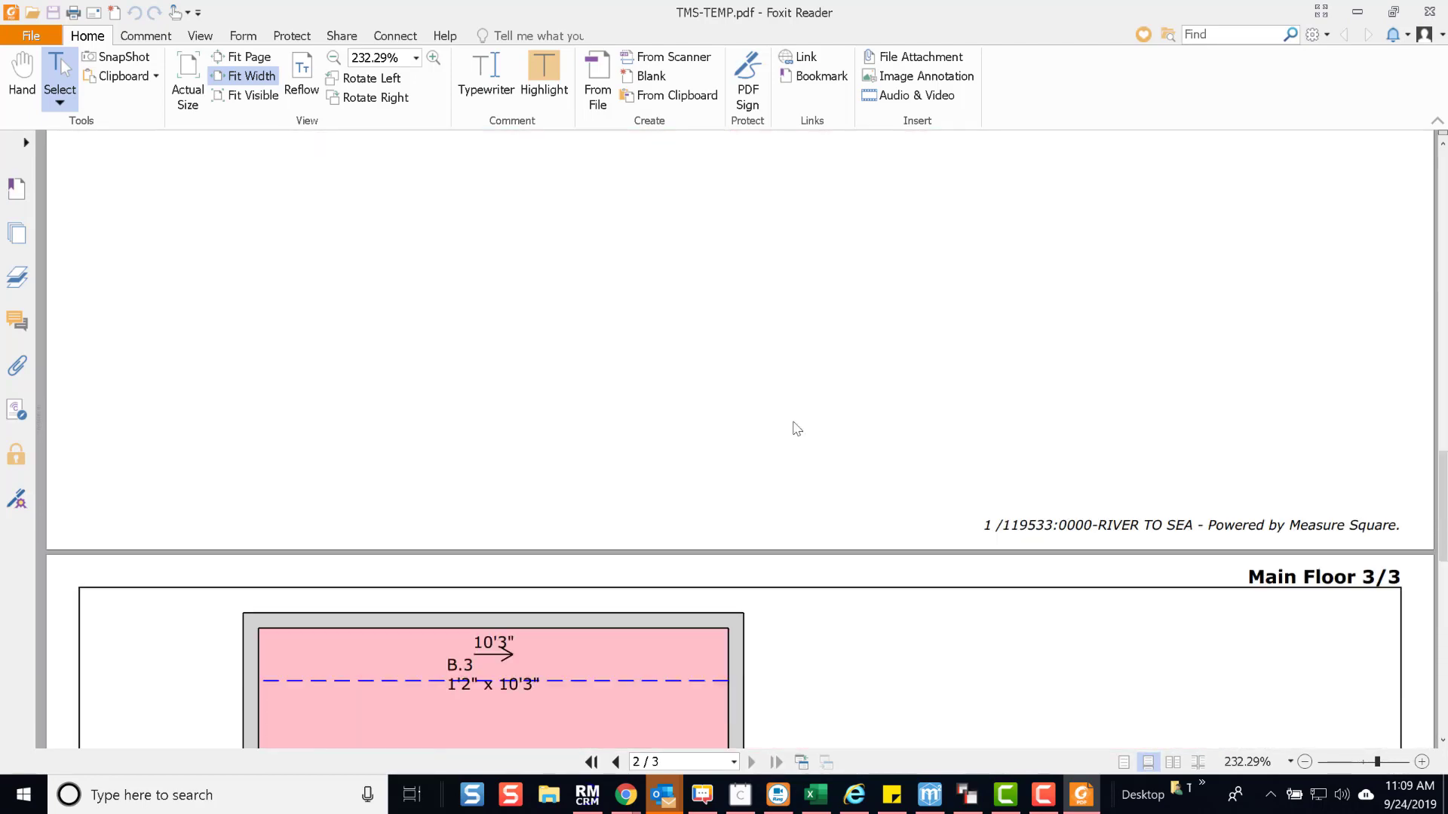
Close Foxit, the View Files list and the Edoc Menu to return to quote 119533.
{"action": "left_click", "coordinate": [1428, 12]}
{"action": "left_click", "coordinate": [1063, 209]}
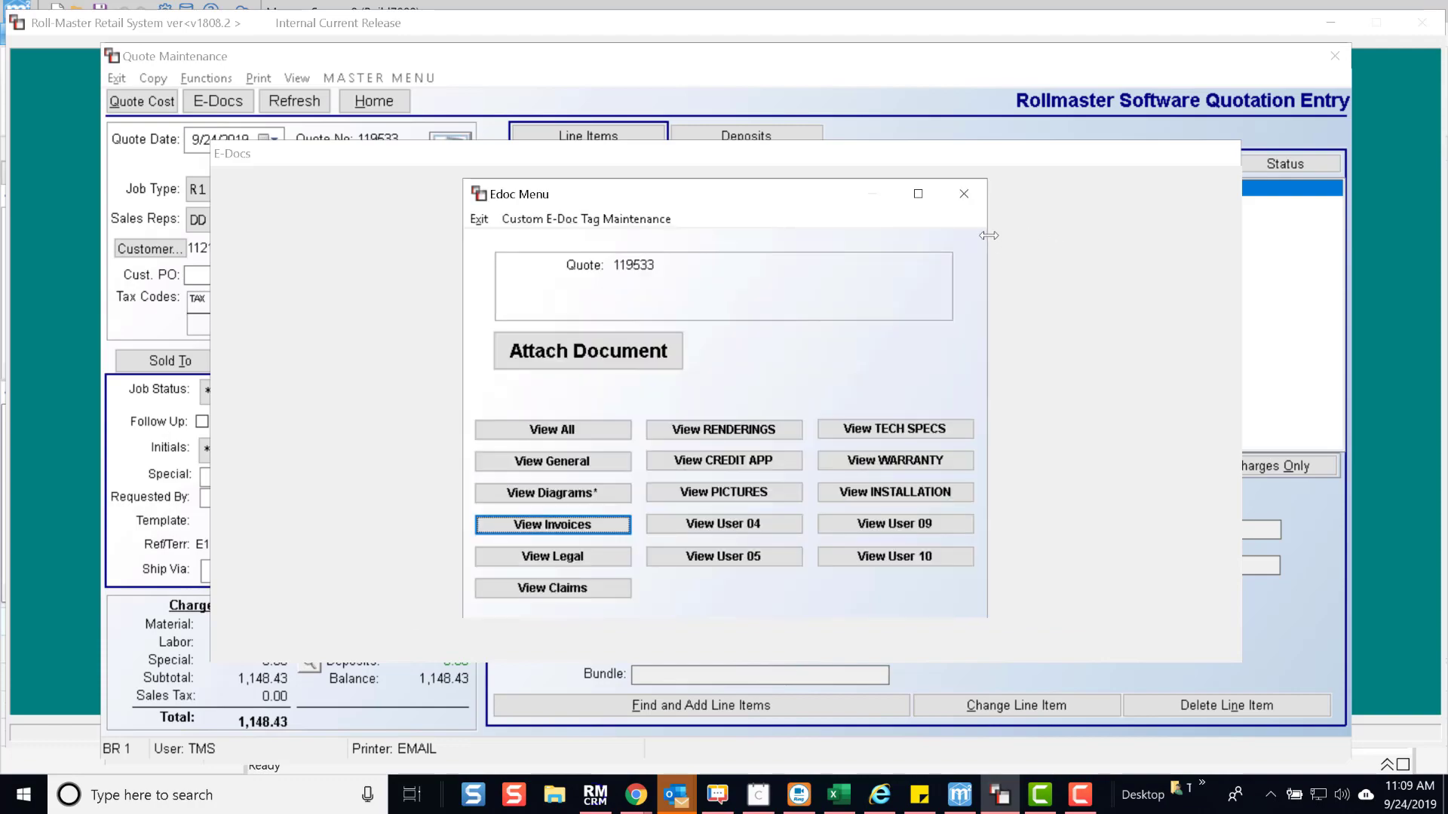
{"action": "key", "text": "Escape"}
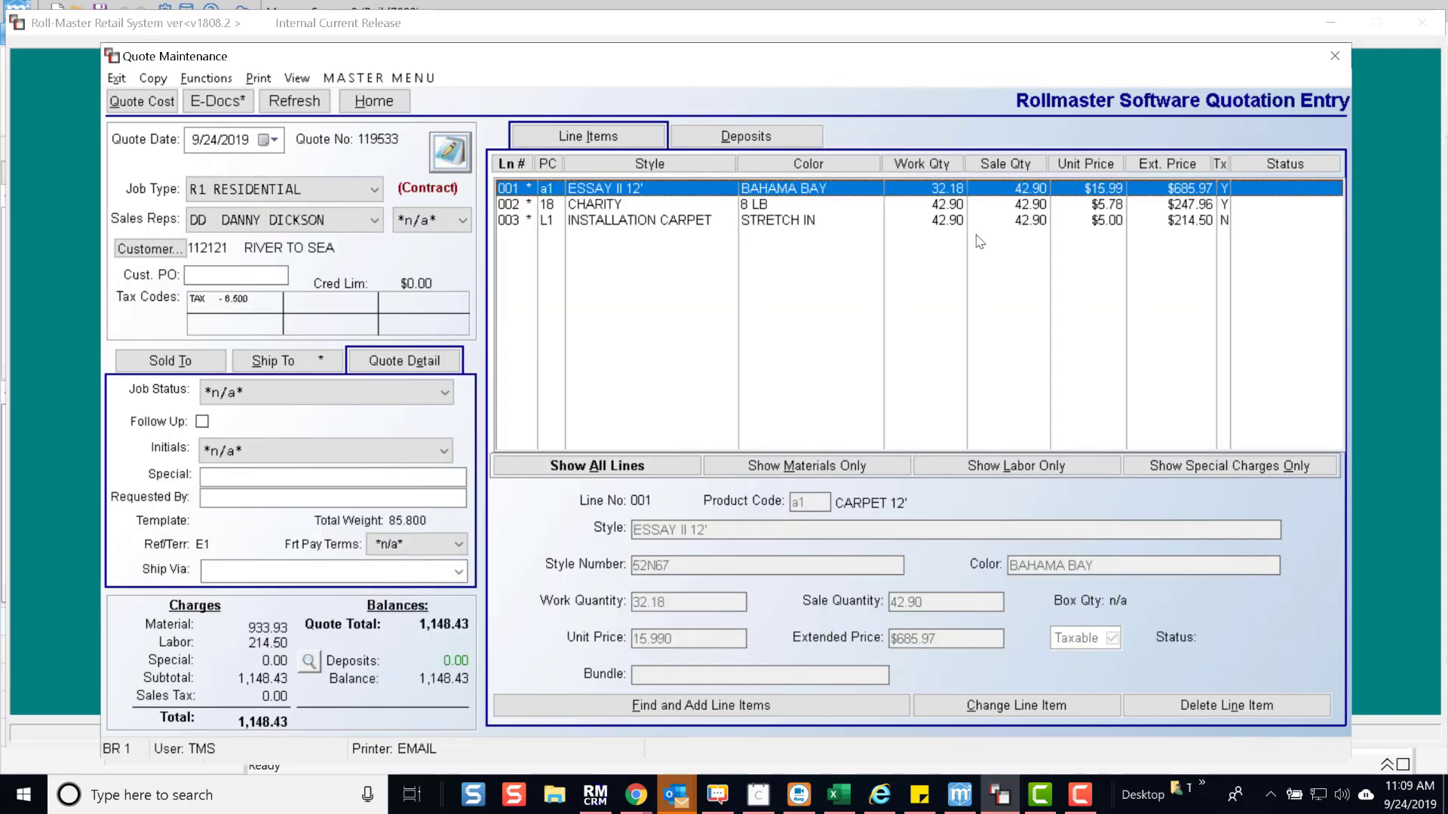